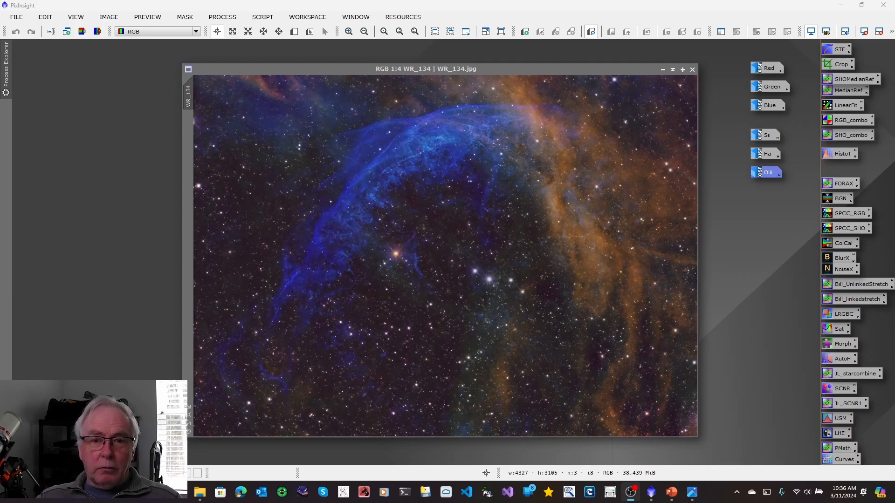
Close the WR_134 image and review the SHO/RGB workflow flowchart in the photo viewer
left_click(692, 70)
left_click(694, 495)
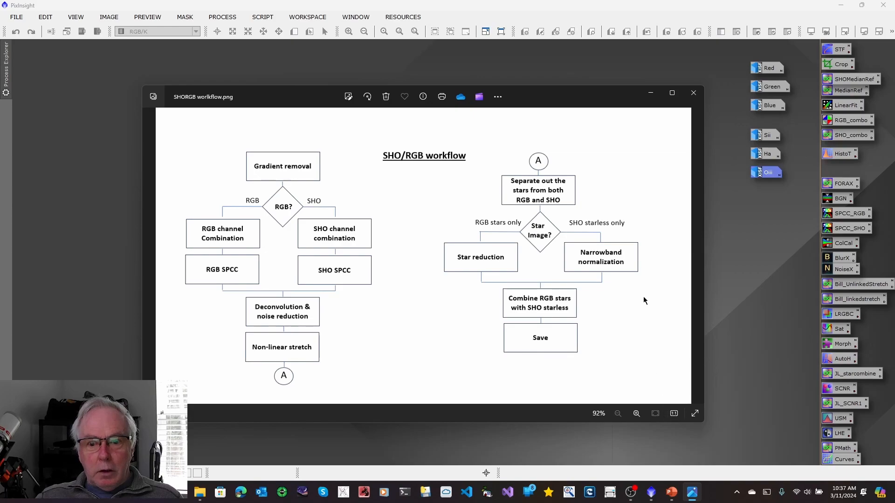
left_click(651, 93)
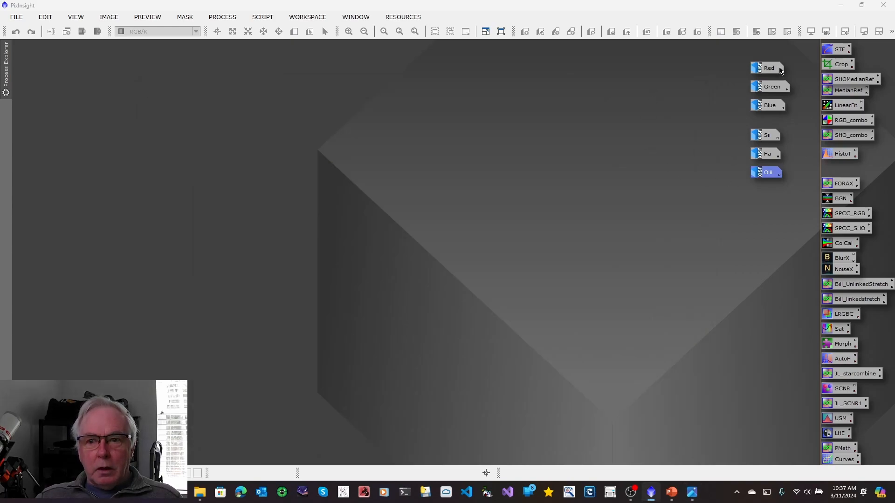
Restore the minimized Oiii image to a full window in PixInsight
mouse_move(754, 83)
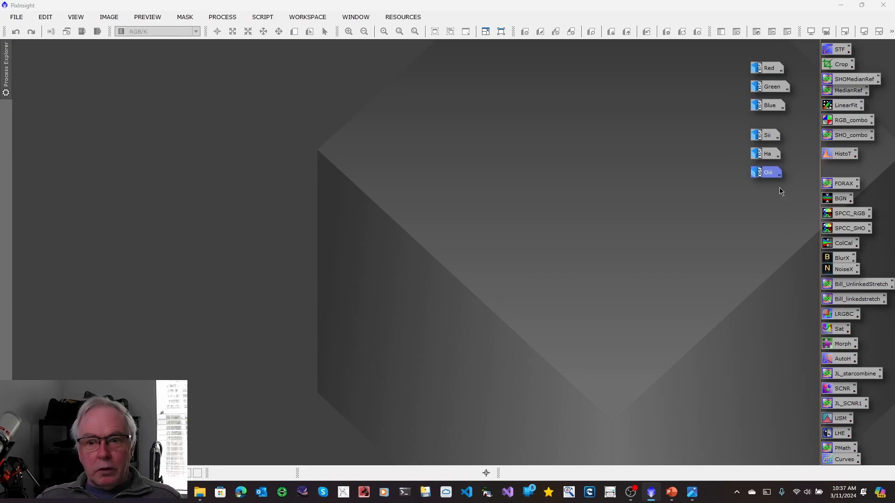
double_click(766, 176)
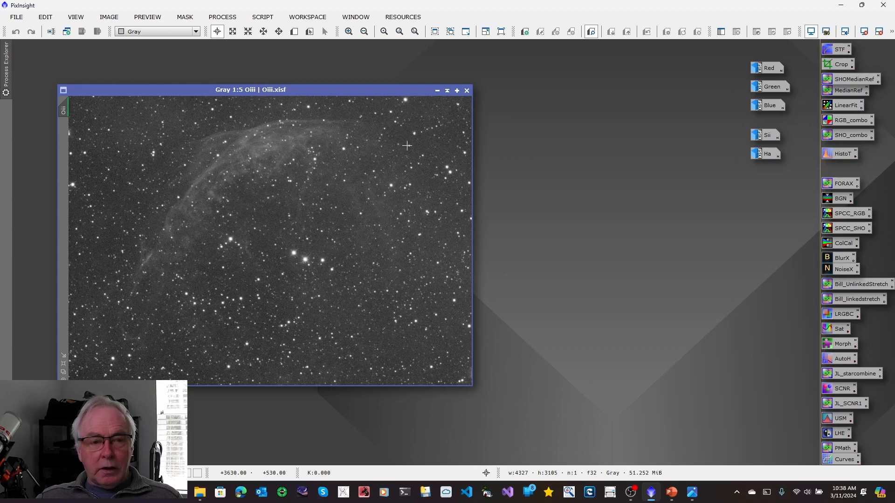
left_click(222, 17)
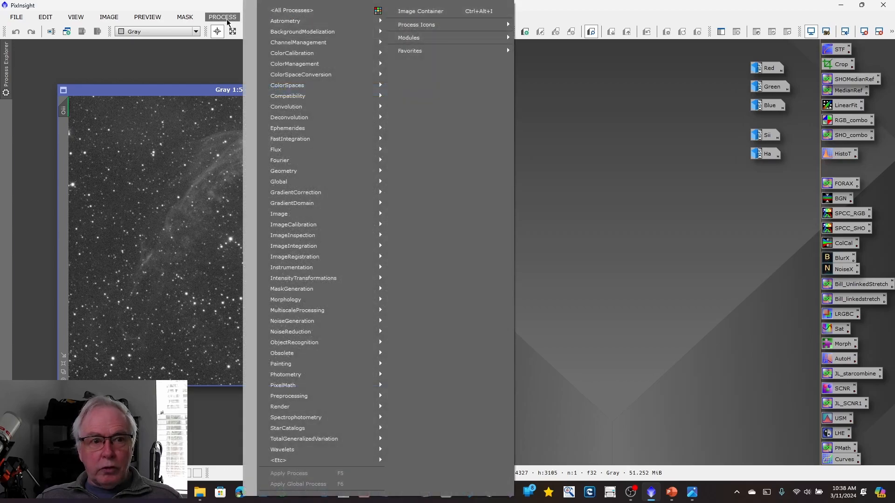
mouse_move(290, 13)
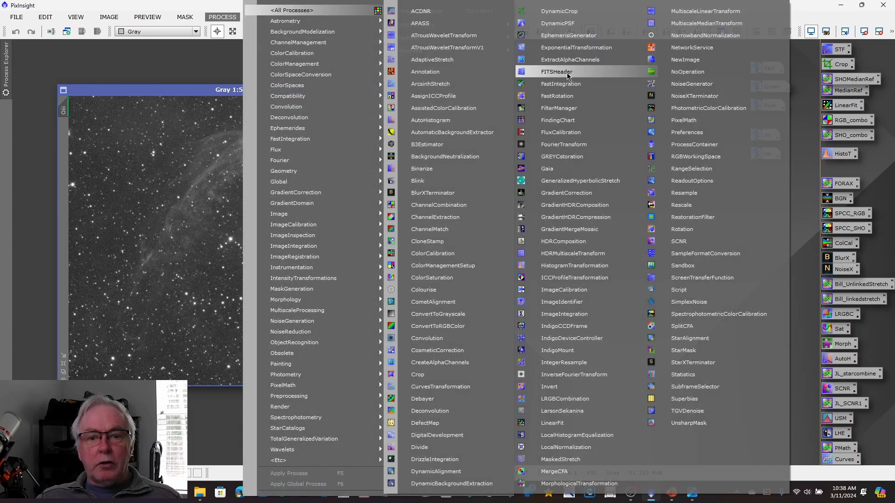
left_click(550, 199)
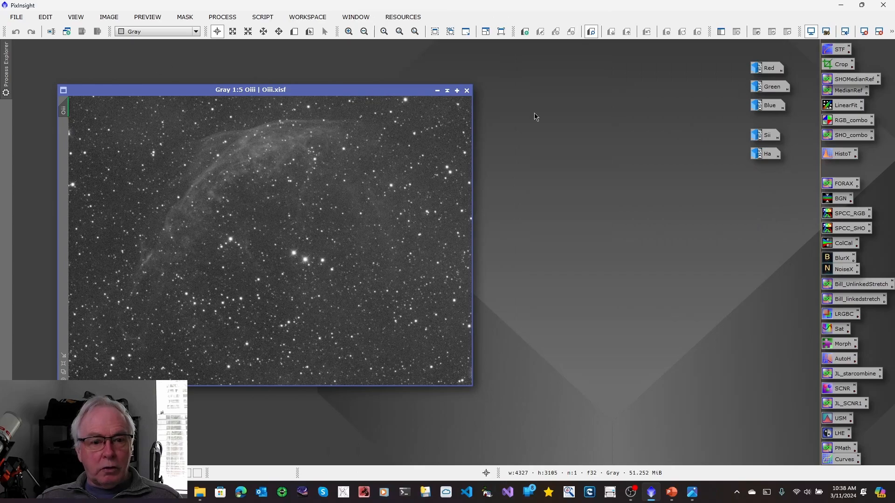
Remove the gradient from the Oiii image with the GraXpert script, using Subtraction correction and replacing the target view
left_click(262, 18)
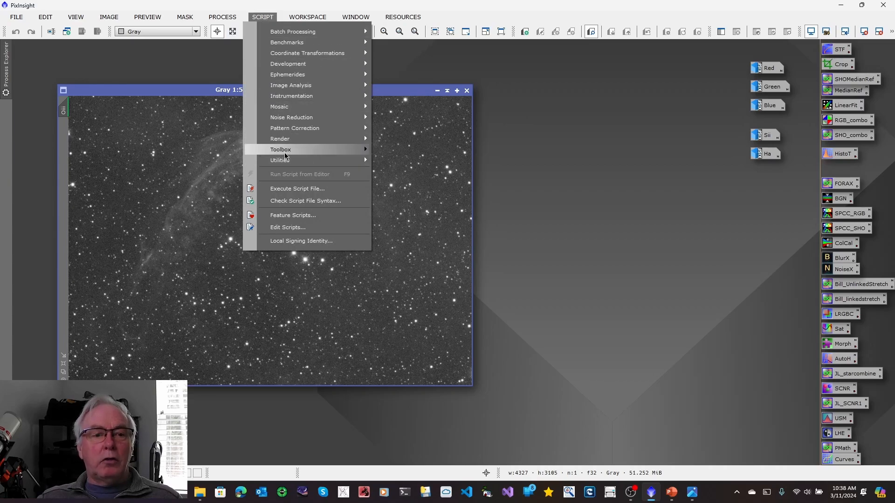
mouse_move(285, 155)
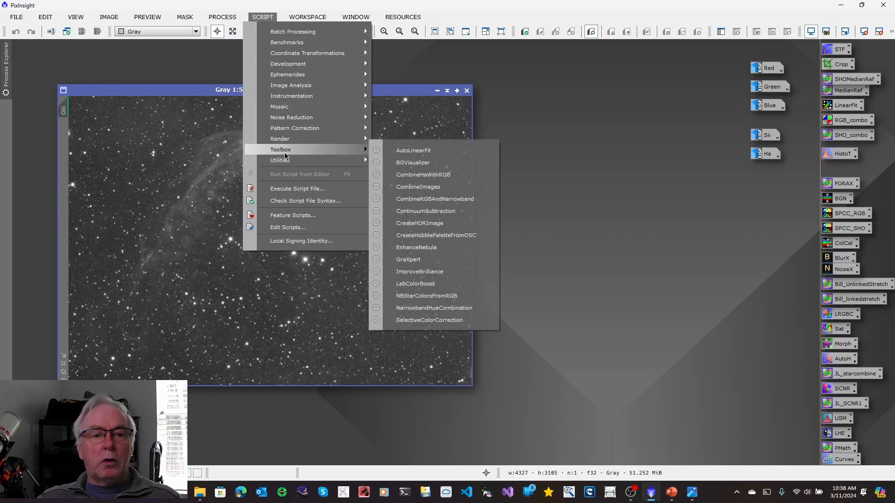
left_click(420, 260)
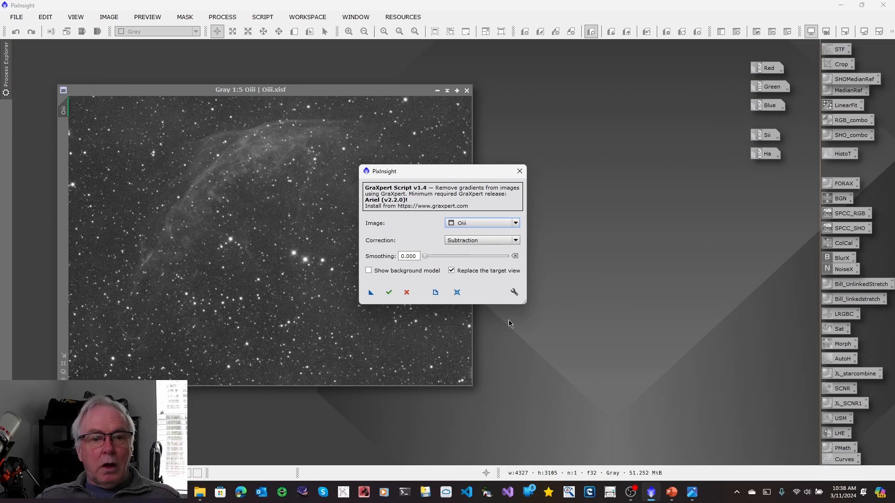
left_click(389, 292)
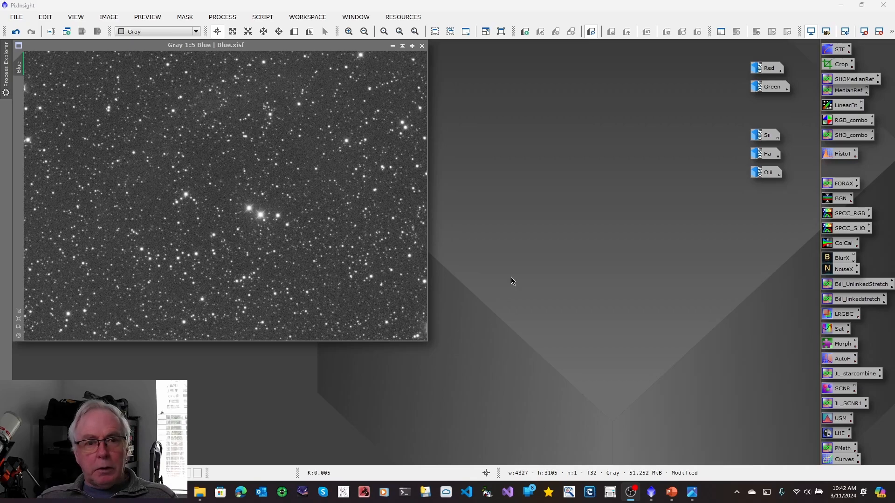
Minimize the Blue image to an icon and consult the SHO/RGB workflow flowchart again
left_click(423, 47)
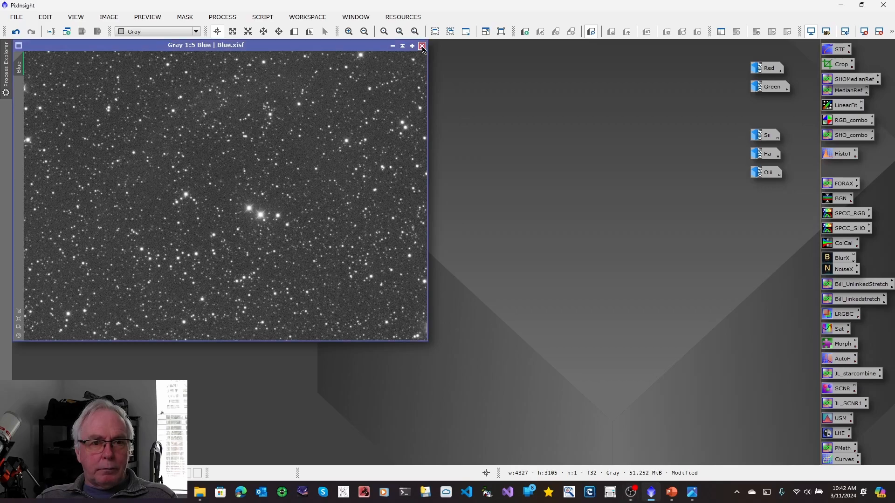
left_click(392, 46)
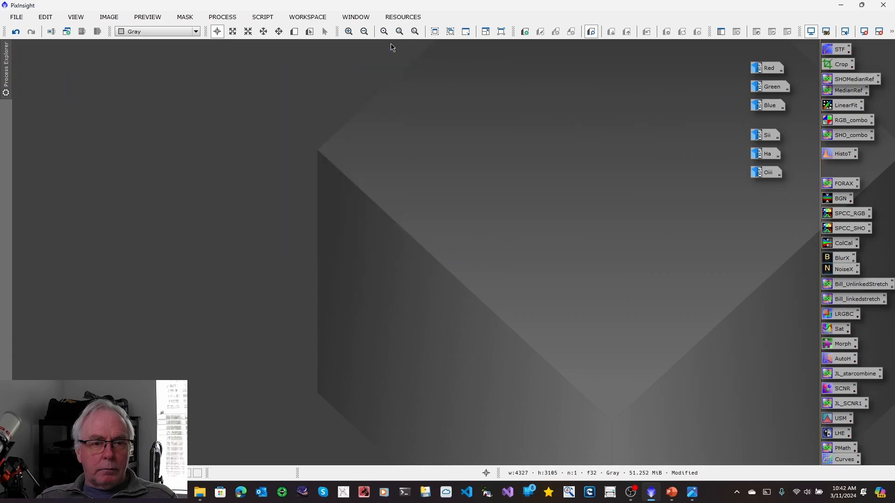
left_click(692, 493)
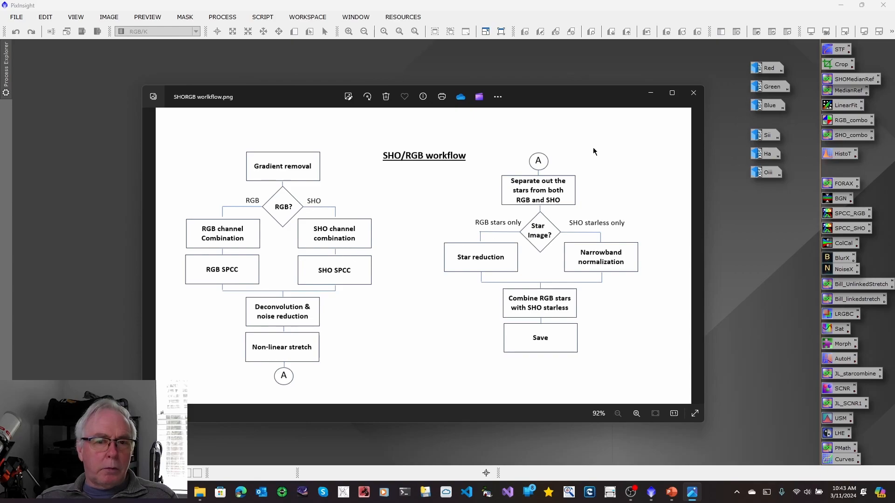
left_click(651, 93)
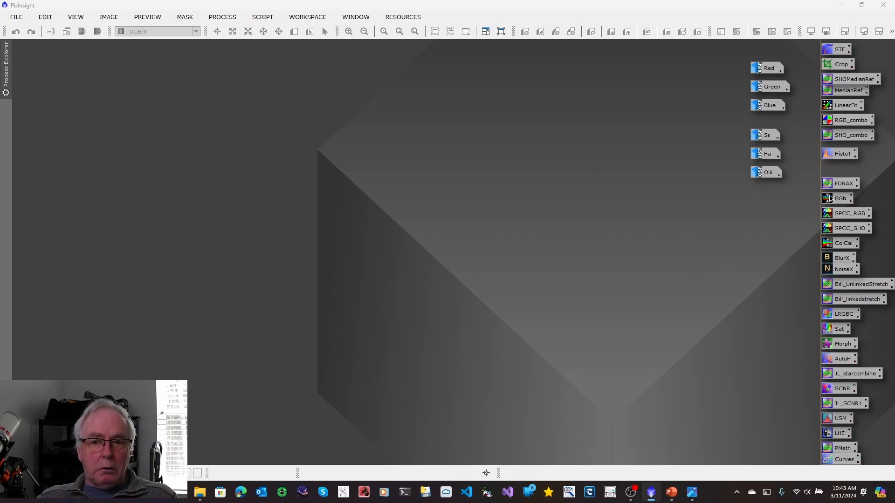
Load the saved RGB_combo ChannelCombination process and set its red channel source to the Sii image
double_click(863, 122)
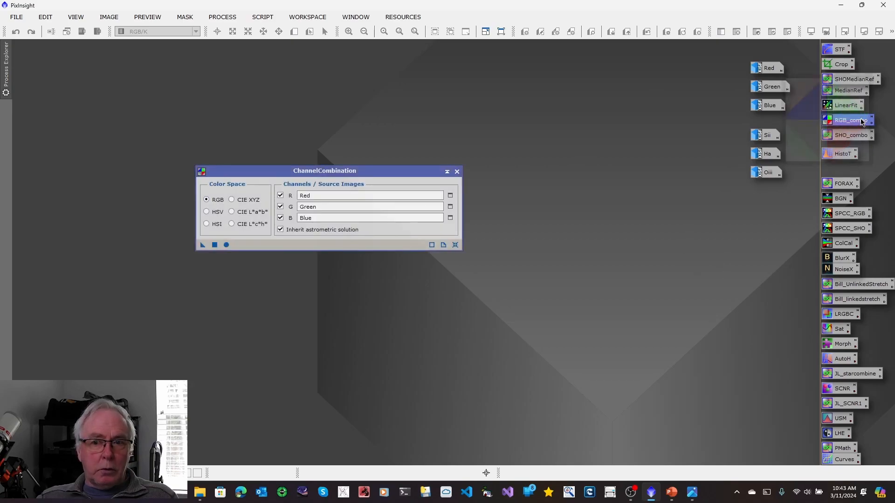
left_click(450, 196)
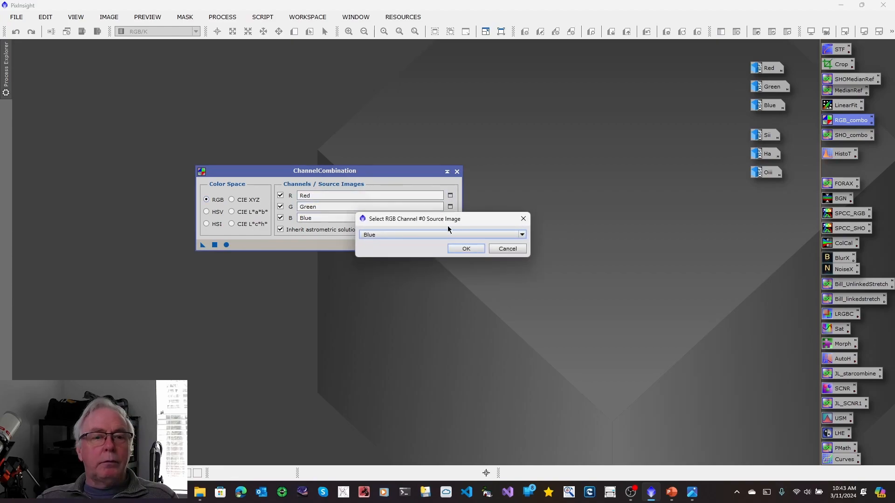
left_click(522, 236)
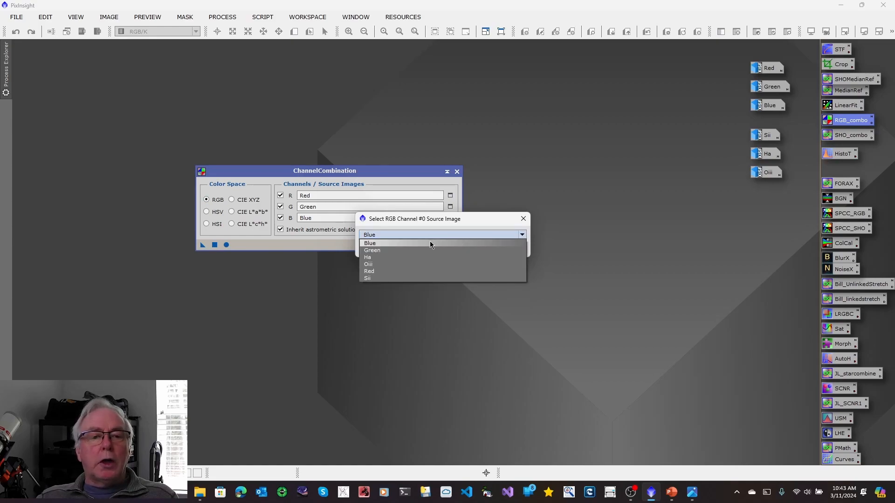
left_click(368, 279)
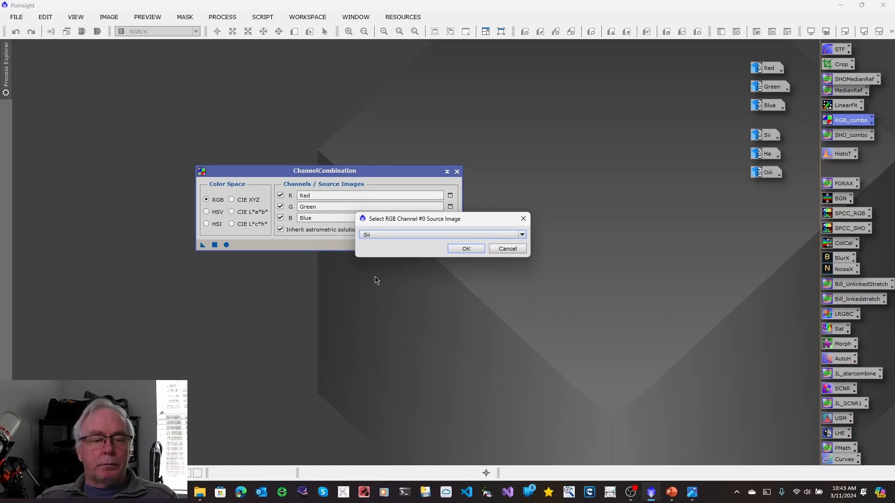
left_click(466, 249)
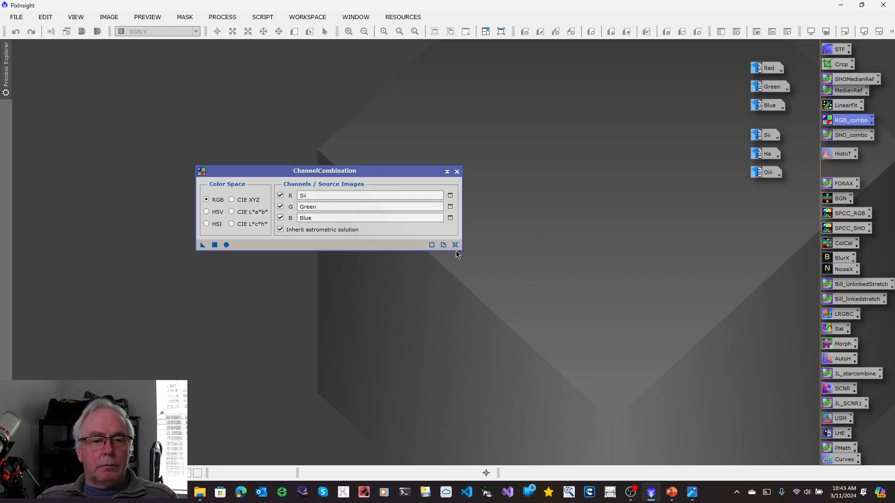
Set the green channel source to Ha and the blue channel source to Oiii in ChannelCombination
left_click(450, 207)
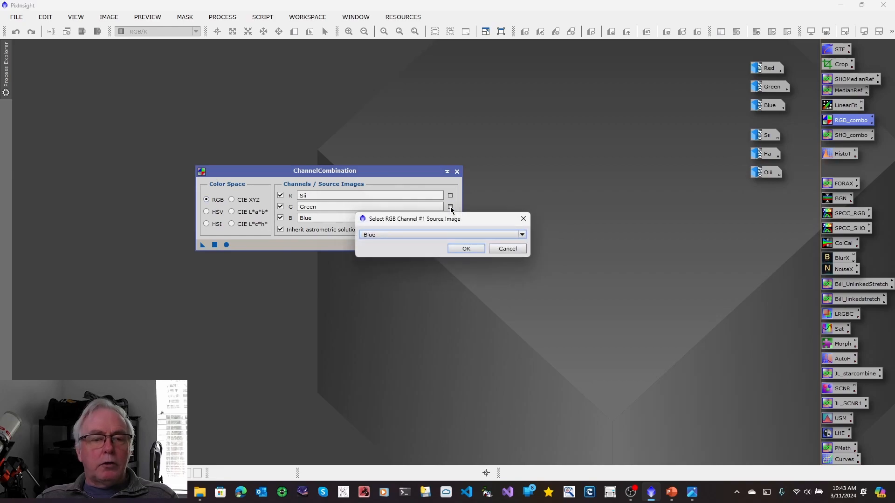
left_click(522, 235)
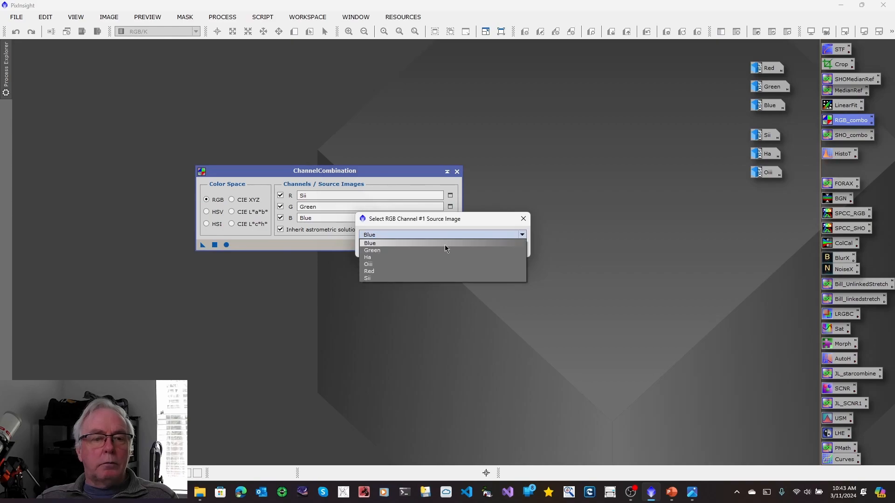
left_click(389, 257)
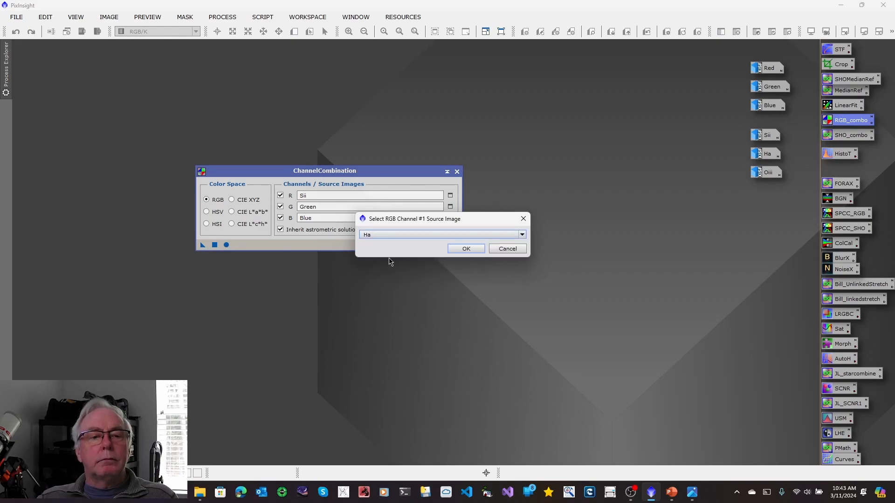
left_click(461, 248)
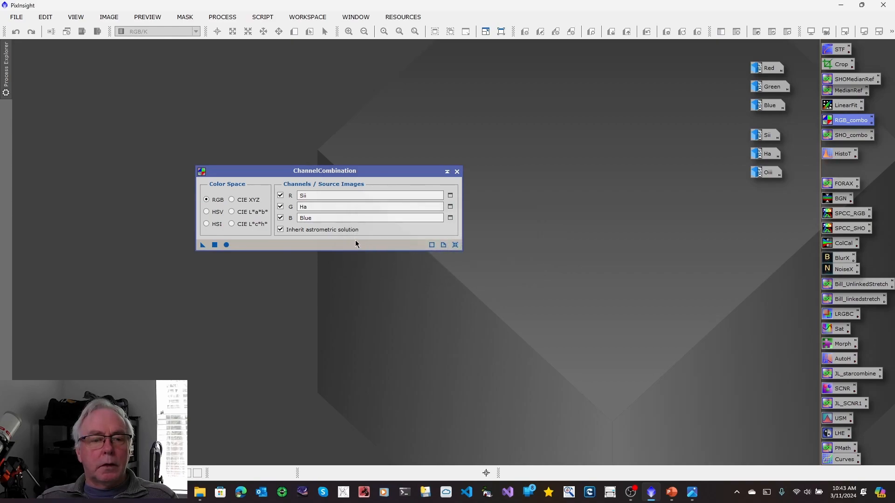
left_click(450, 219)
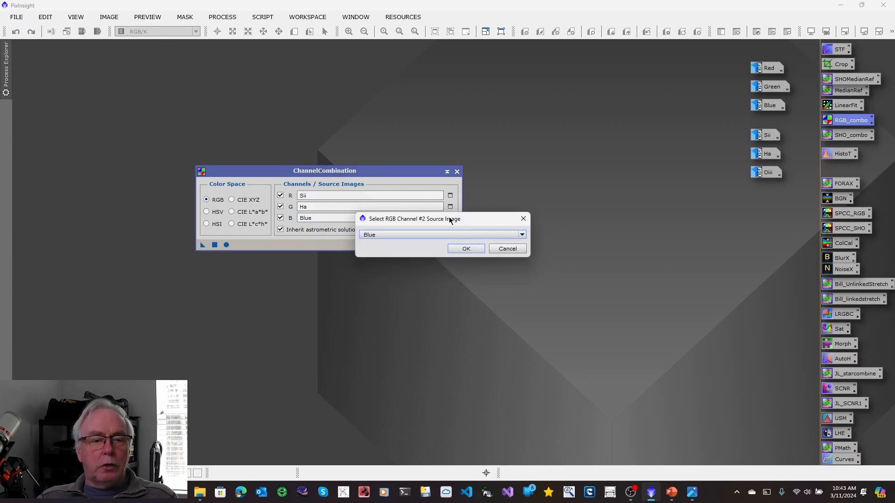
left_click(522, 235)
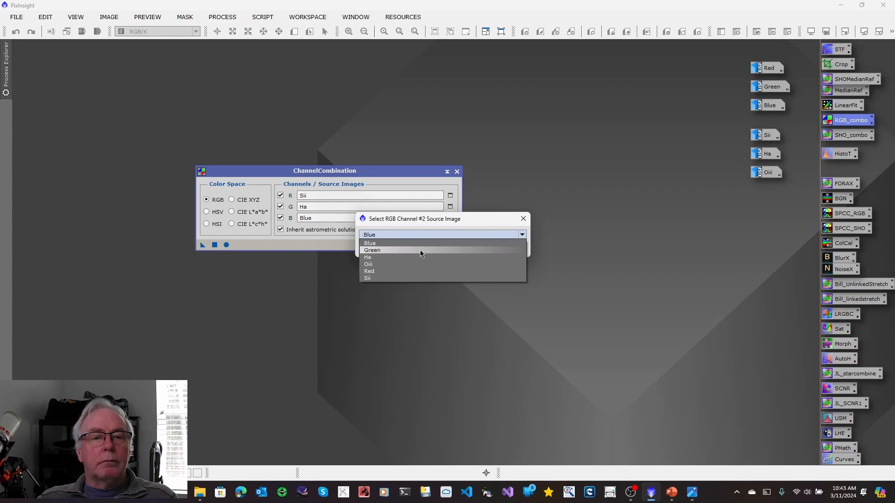
left_click(415, 264)
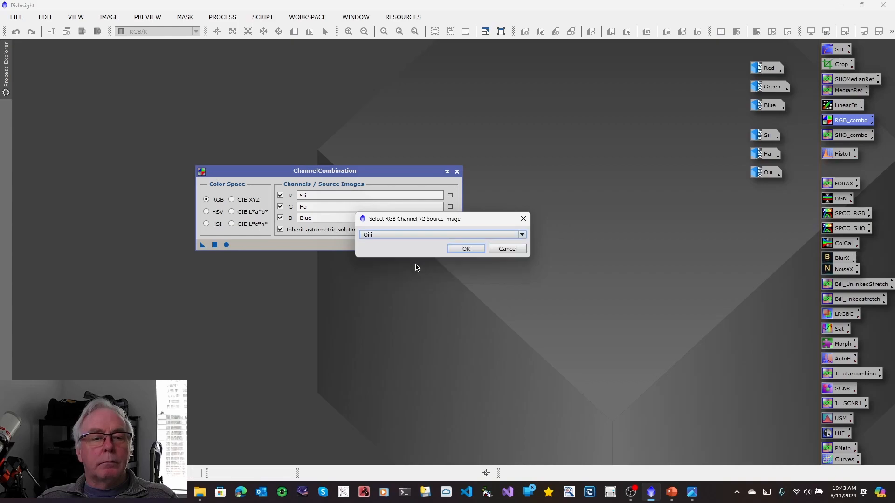
left_click(466, 248)
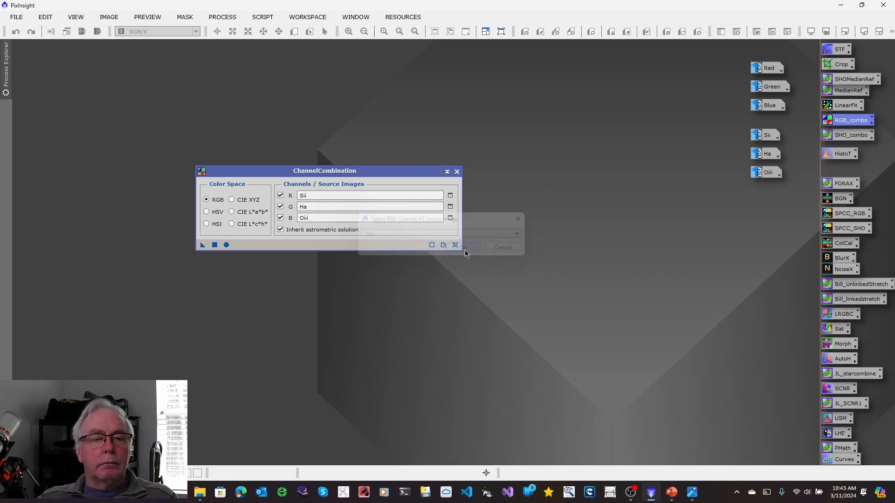
Apply the channel combination to create a new SHO color image and auto-stretch its display
left_click_drag(483, 169, 301, 109)
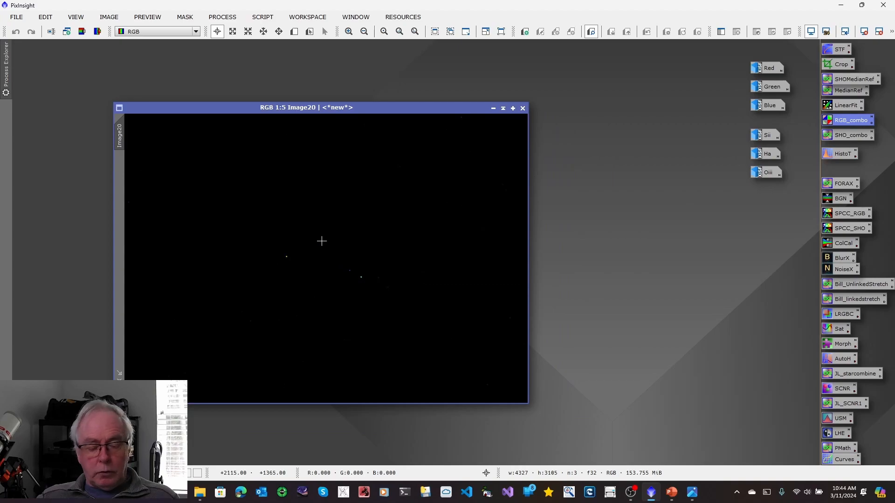
key("ctrl+a")
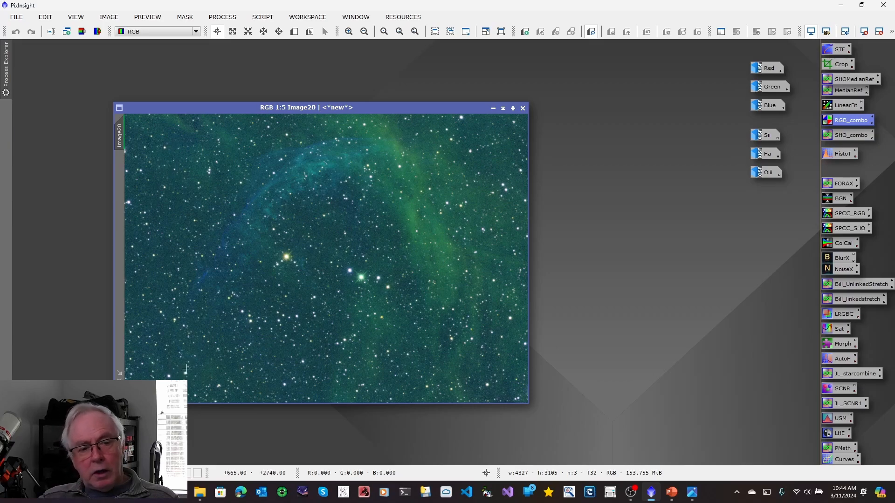
Define a small preview over a star-free patch of background in the combined SHO image
left_click(294, 32)
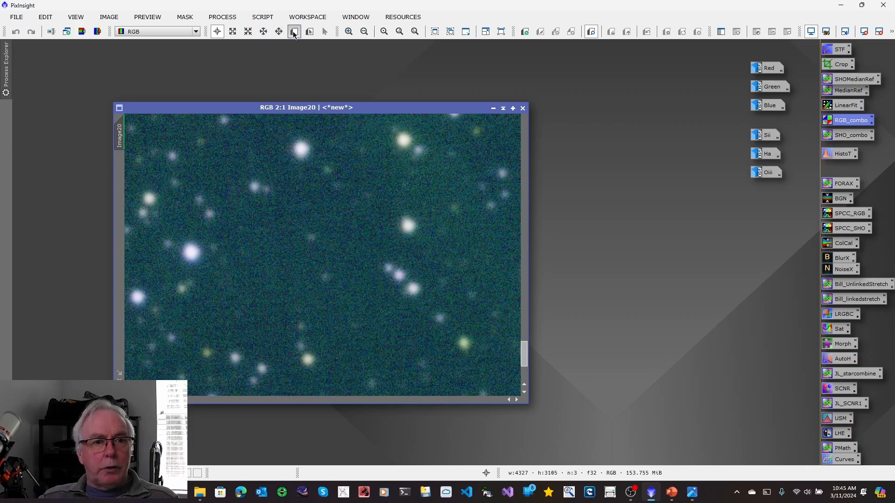
left_click_drag(380, 307, 413, 365)
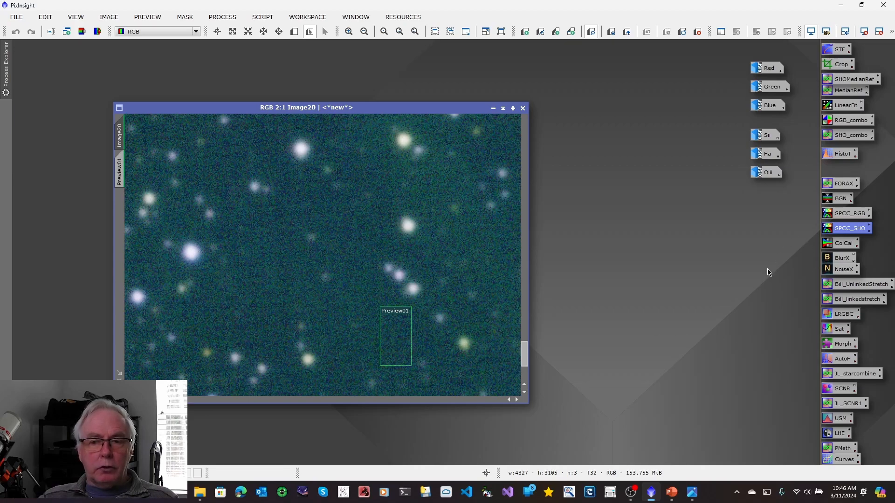
Load the saved SPCC_SHO process, turn off graph generation, and take its background region of interest from Preview01
double_click(841, 232)
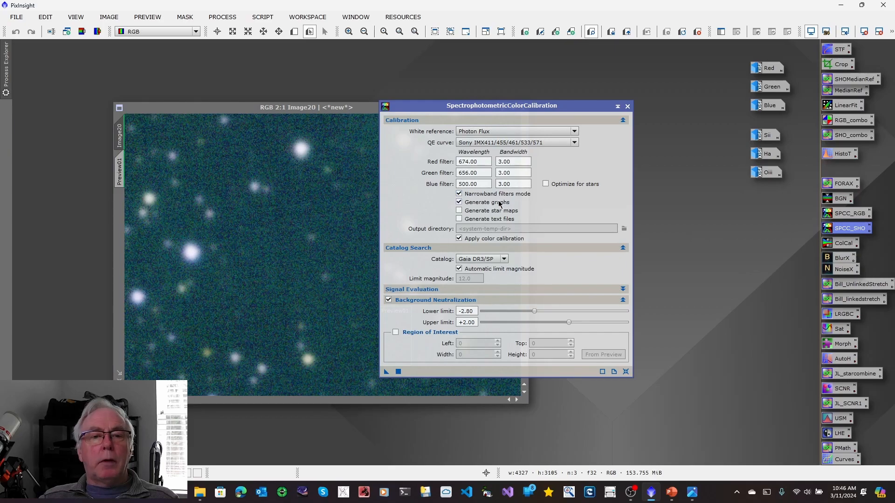
left_click(459, 202)
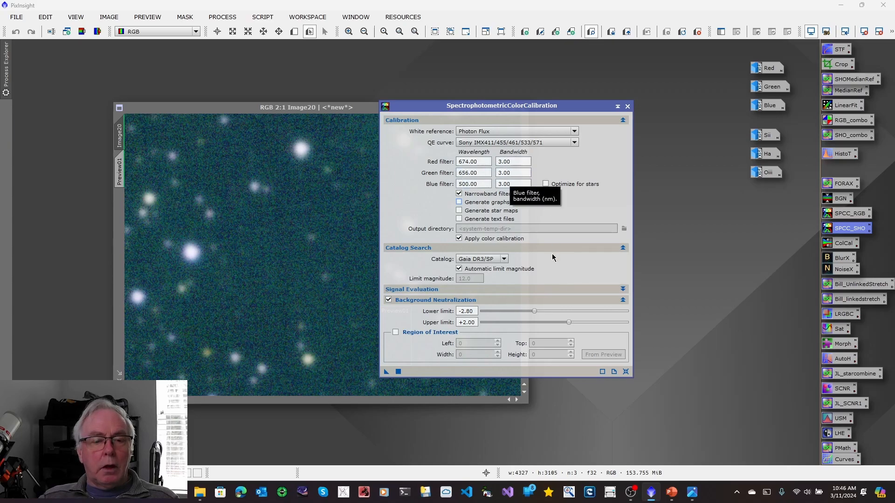
left_click(395, 332)
left_click(605, 355)
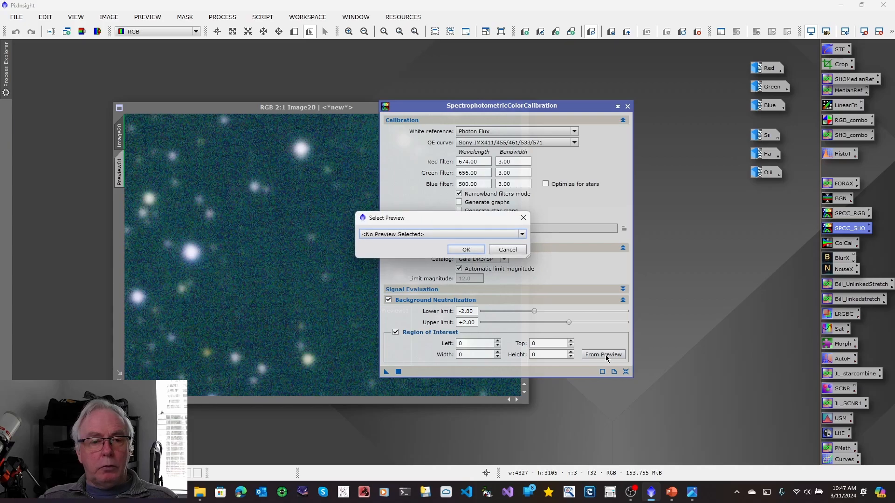
left_click(522, 234)
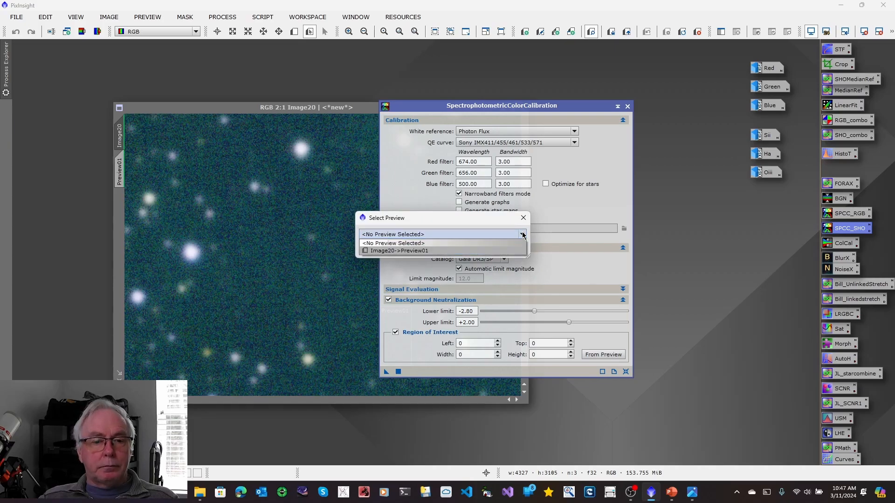
left_click(421, 251)
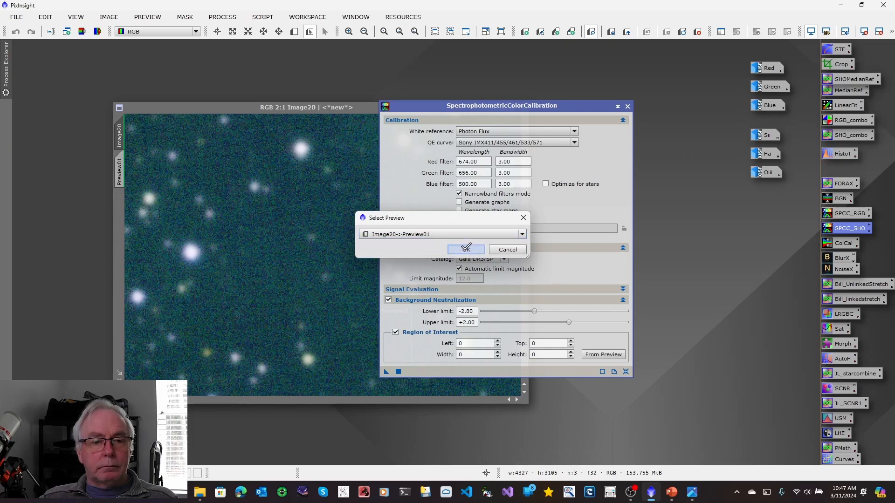
left_click(466, 247)
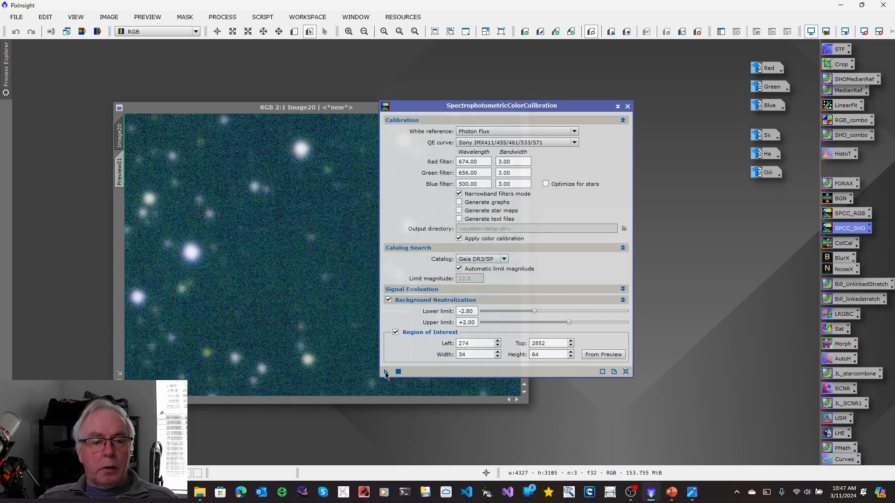
Apply the spectrophotometric color calibration to the combined SHO image and close the process
left_click_drag(384, 374, 278, 325)
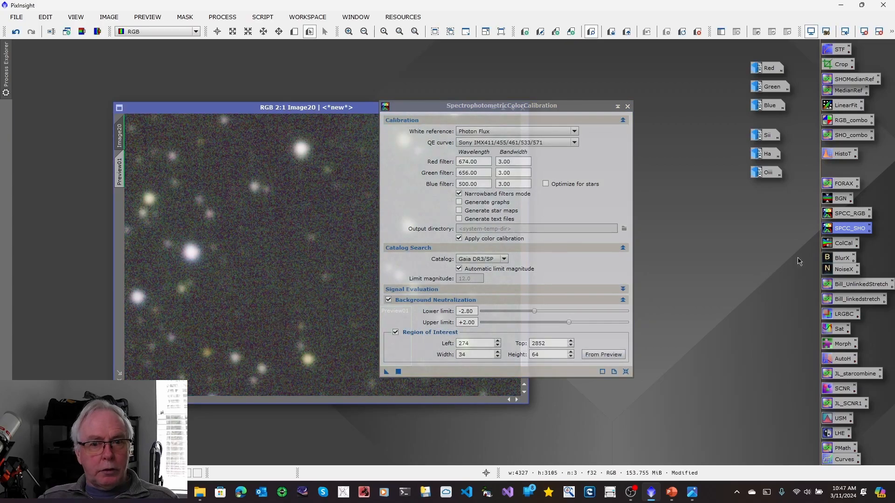
left_click(627, 107)
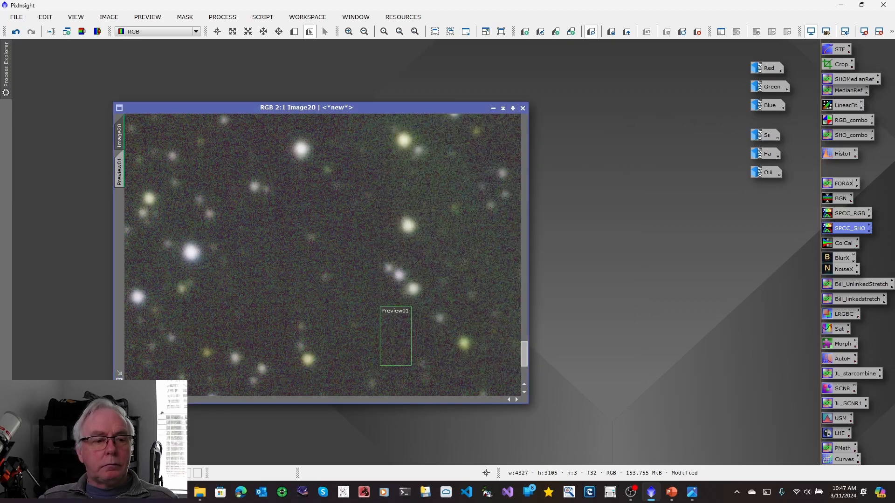
left_click(119, 383)
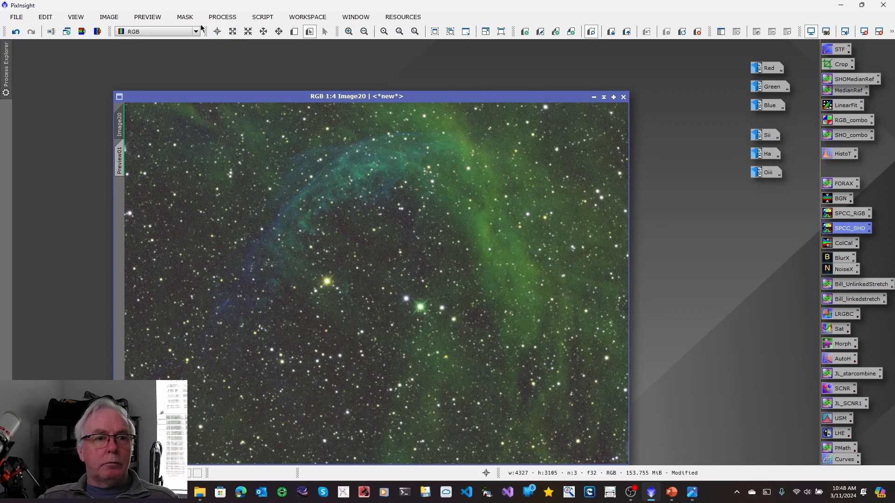
Delete the background preview from the calibrated image and reposition the image window in the workspace
left_click(147, 18)
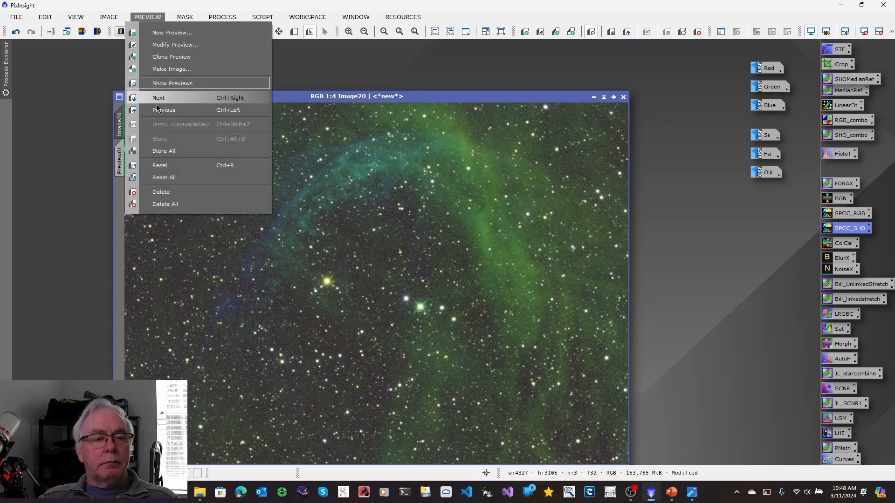
left_click(161, 192)
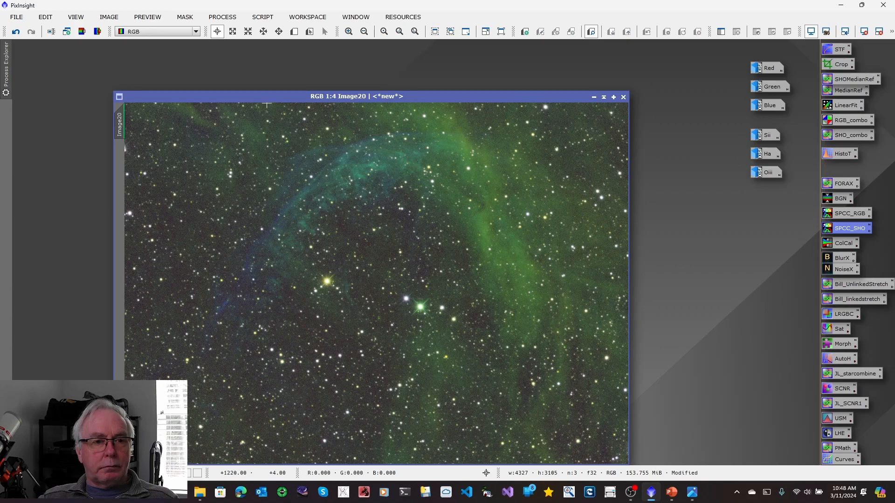
left_click_drag(267, 99, 204, 76)
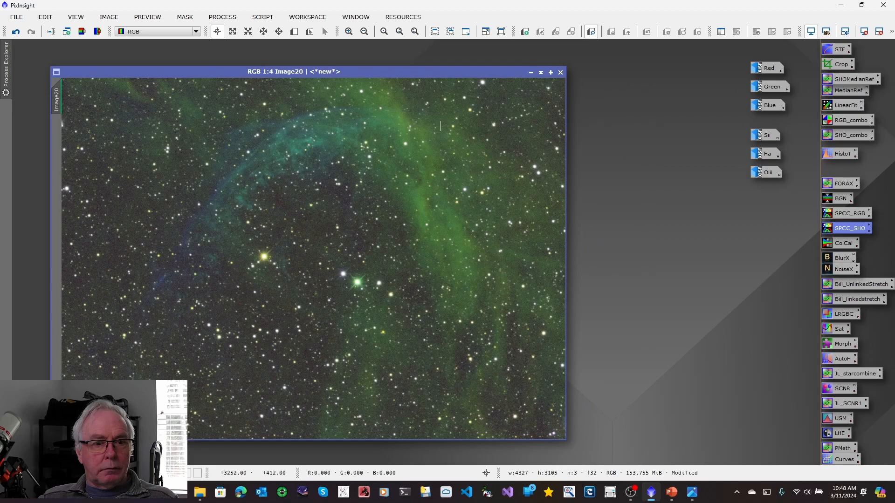
Check the SHO/RGB workflow chart and apply BlurXTerminator to the SHO image with Sharpen Nonstellar at 0.78
left_click(692, 492)
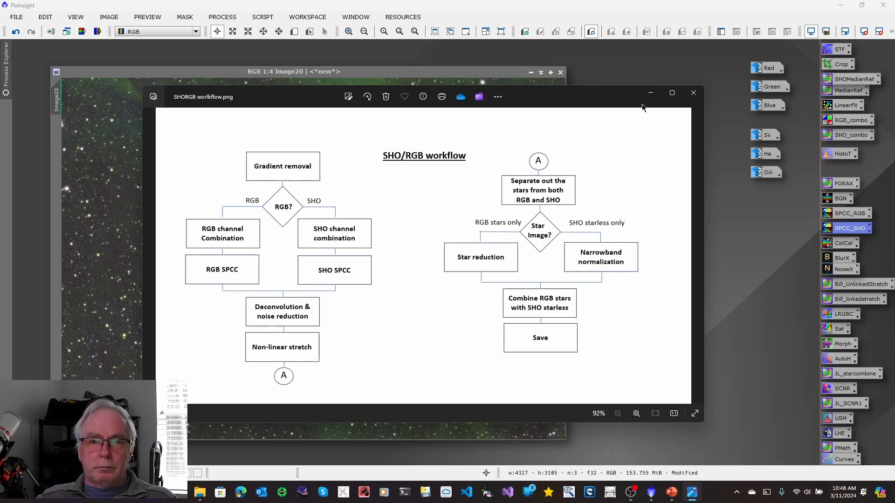
left_click(650, 93)
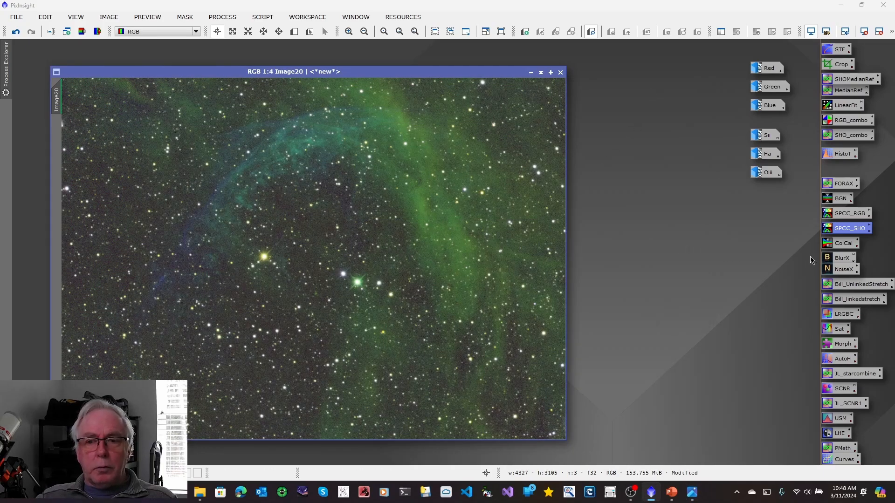
left_click(833, 259)
double_click(834, 259)
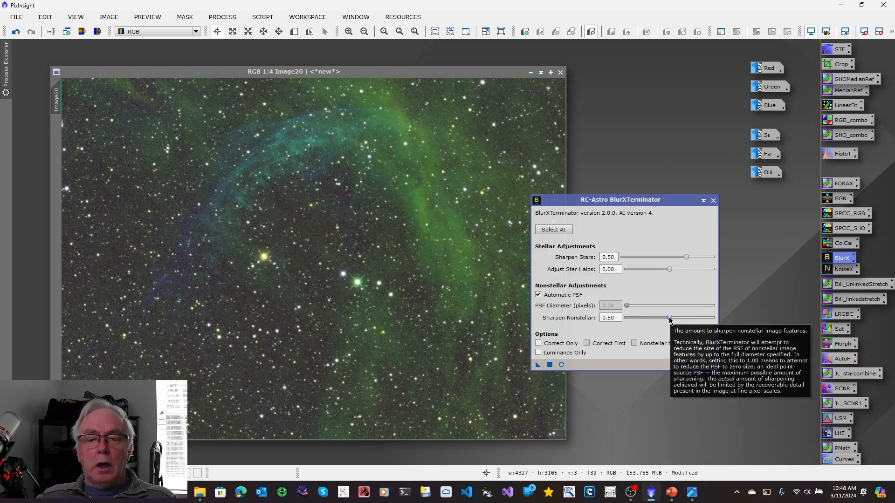
left_click_drag(670, 320, 693, 320)
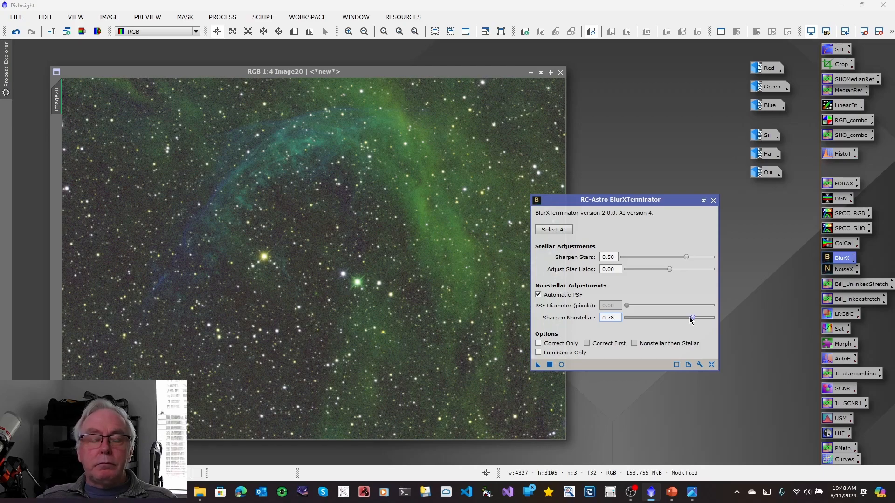
left_click(537, 365)
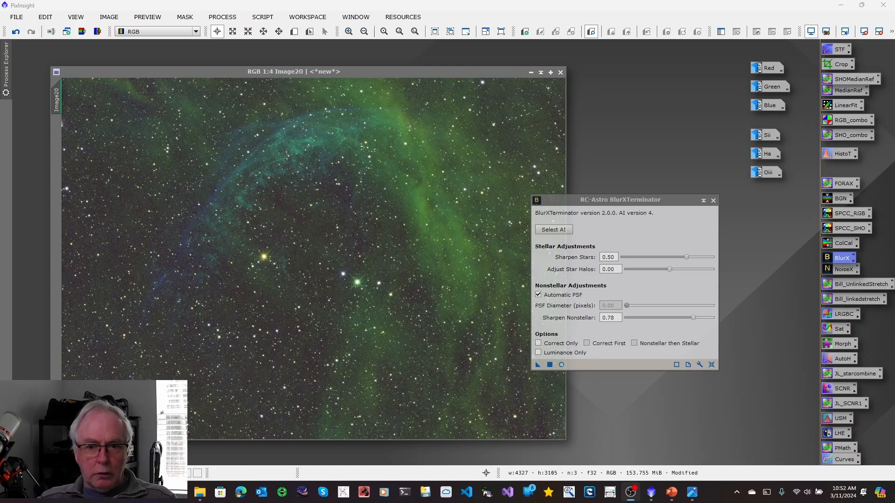
left_click(713, 200)
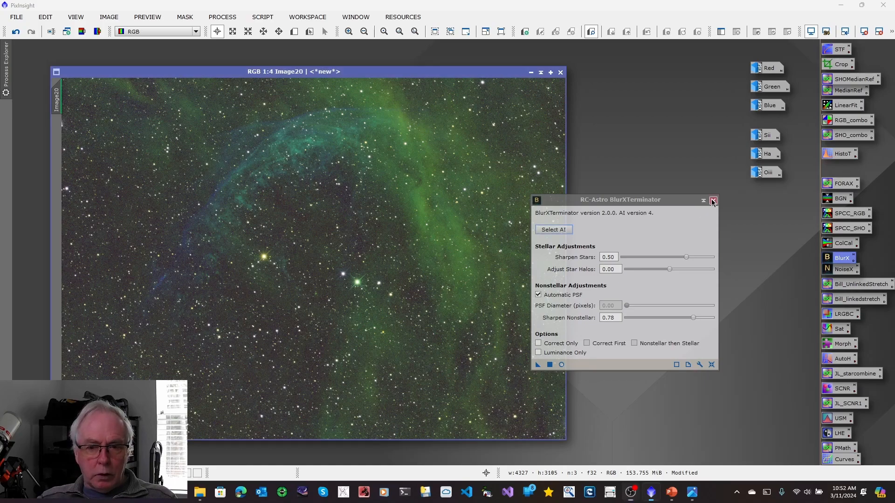
Apply the saved NoiseX process to the SHO image with Denoise 0.90 and Detail 0.15
double_click(839, 271)
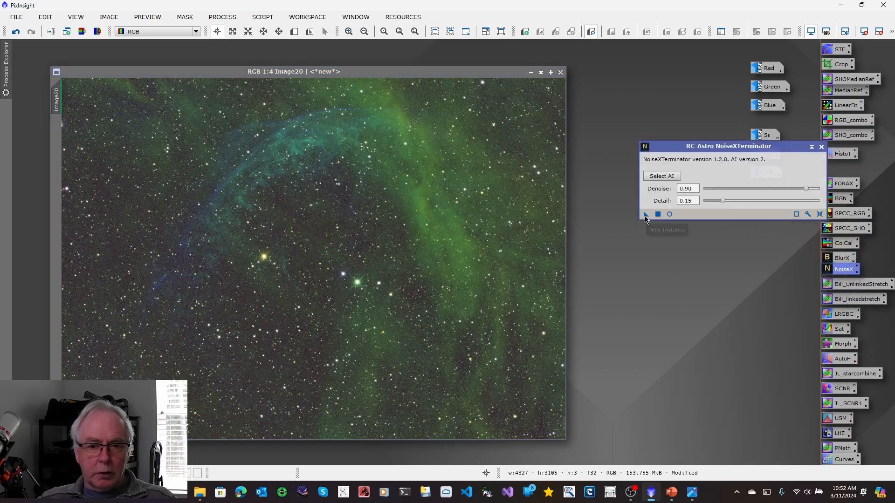
left_click_drag(645, 218, 416, 219)
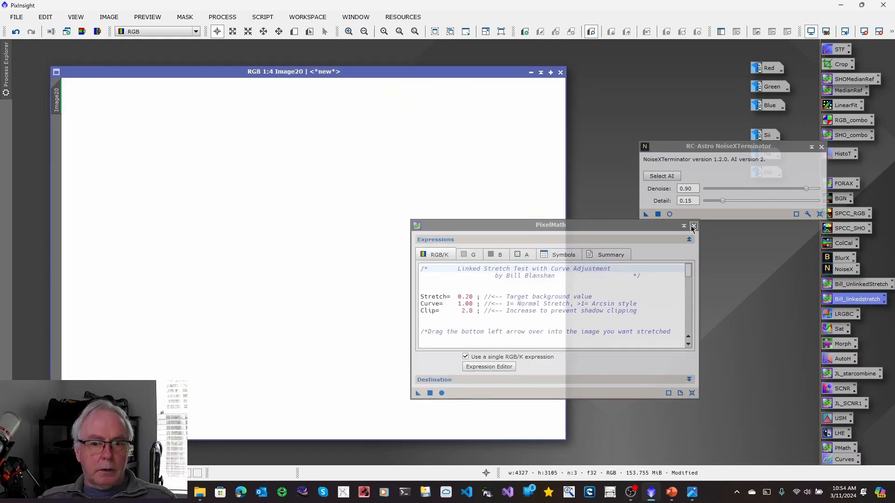
Close the linked-stretch PixelMath process, turn off the temporary screen stretch on the stretched image, and close NoiseXTerminator
left_click(693, 226)
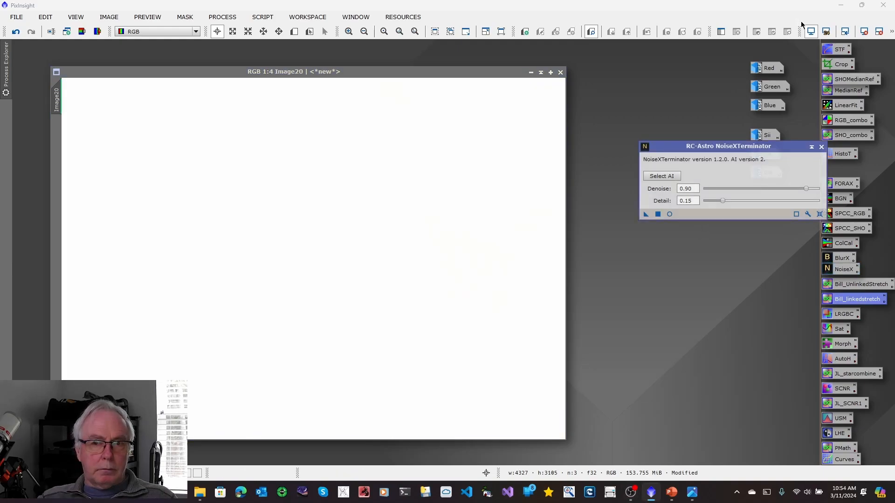
left_click(811, 32)
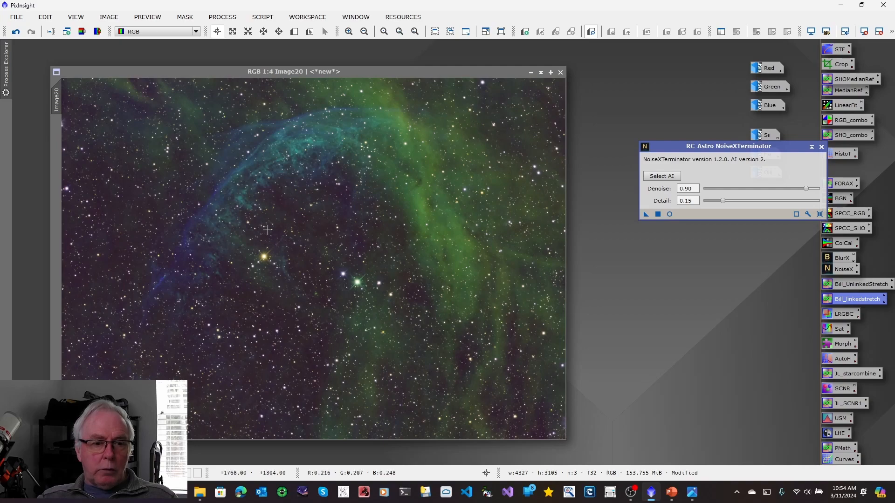
left_click(821, 147)
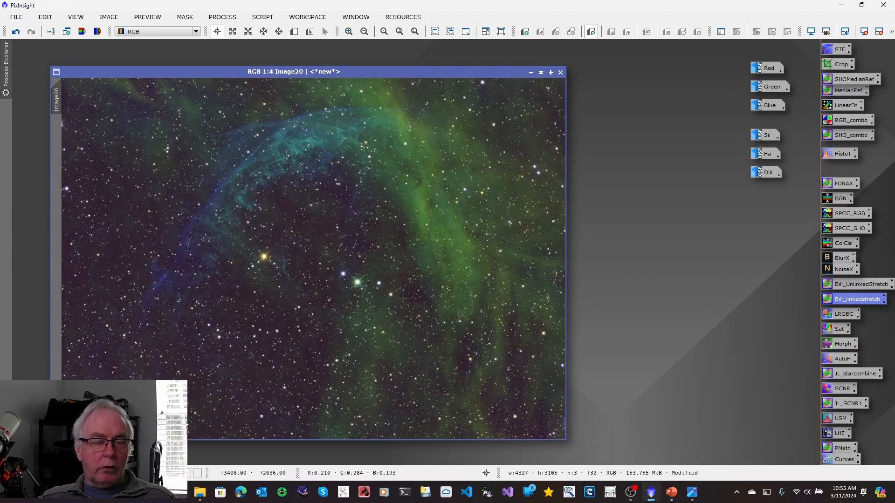
Remove the stars from the SHO image with StarXTerminator, generating a star image, and close that star image
left_click(222, 16)
mouse_move(282, 11)
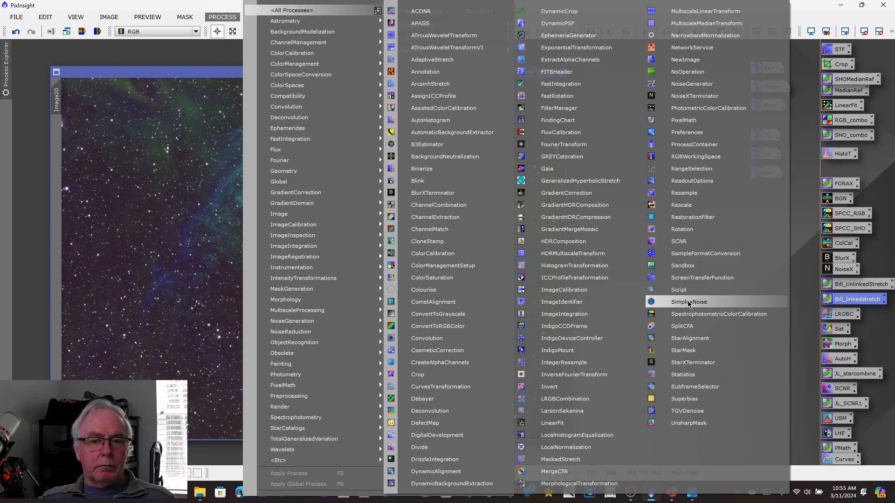
left_click(687, 363)
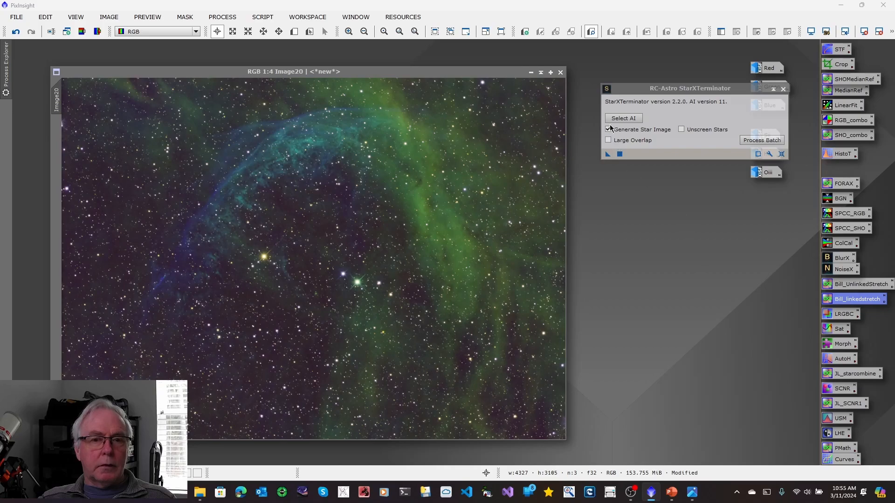
left_click_drag(606, 155, 407, 170)
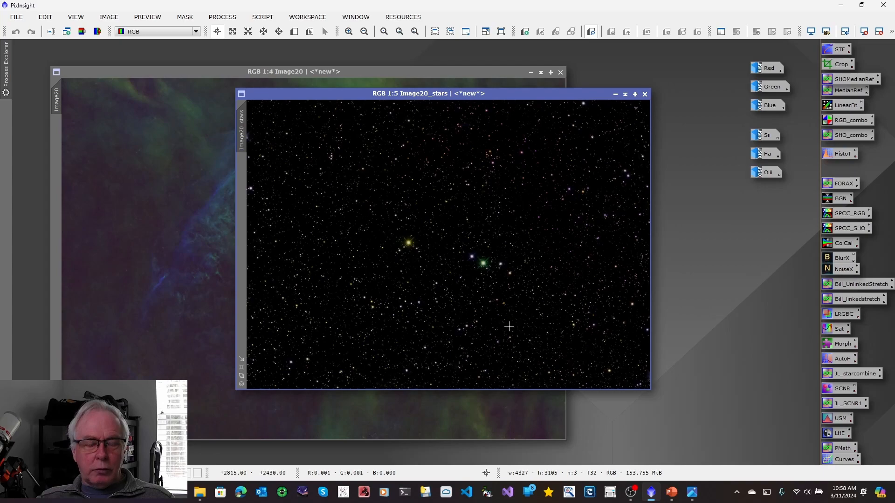
left_click(645, 96)
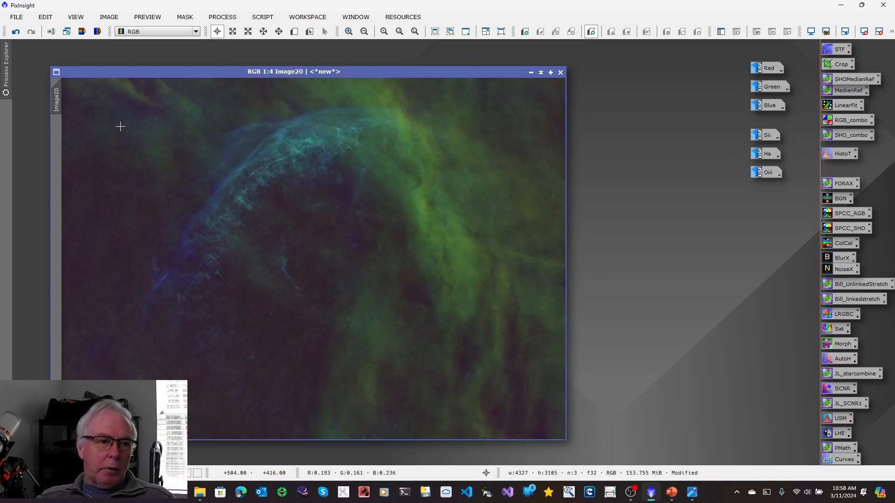
Rename the starless image as SHO, then minimize it and place its icon below the Oiii icon
right_click(58, 104)
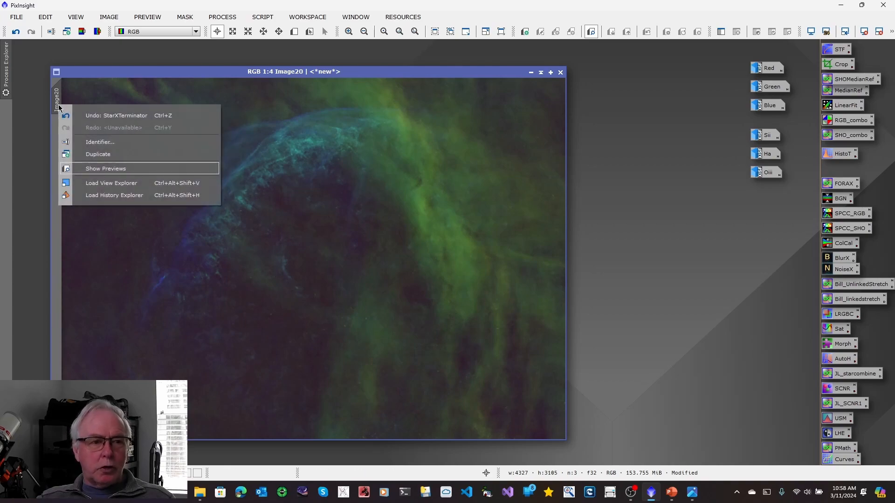
left_click(87, 142)
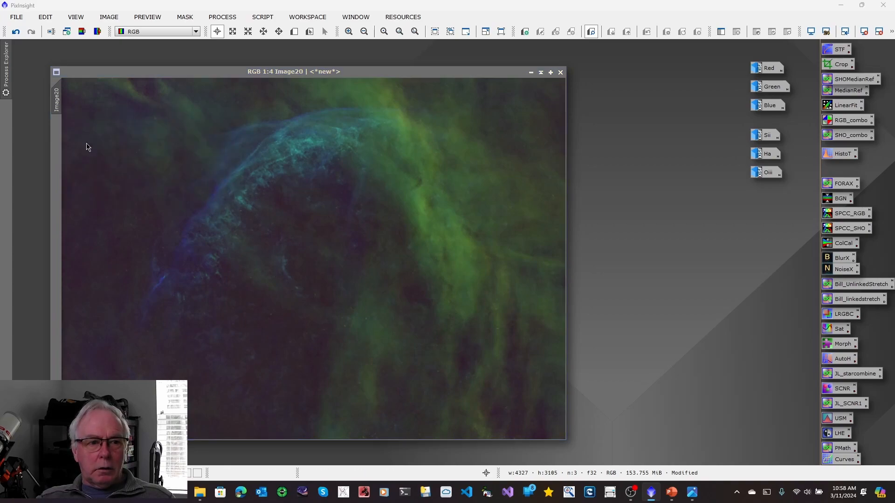
type("SHO")
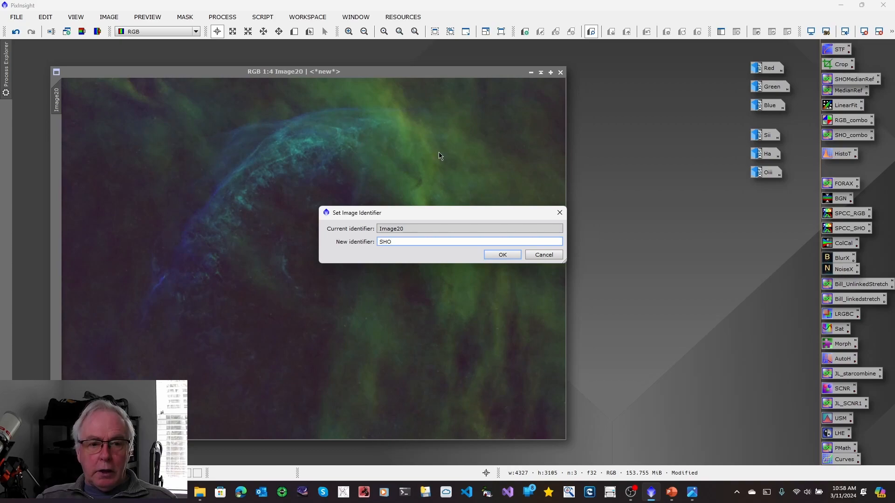
left_click(503, 255)
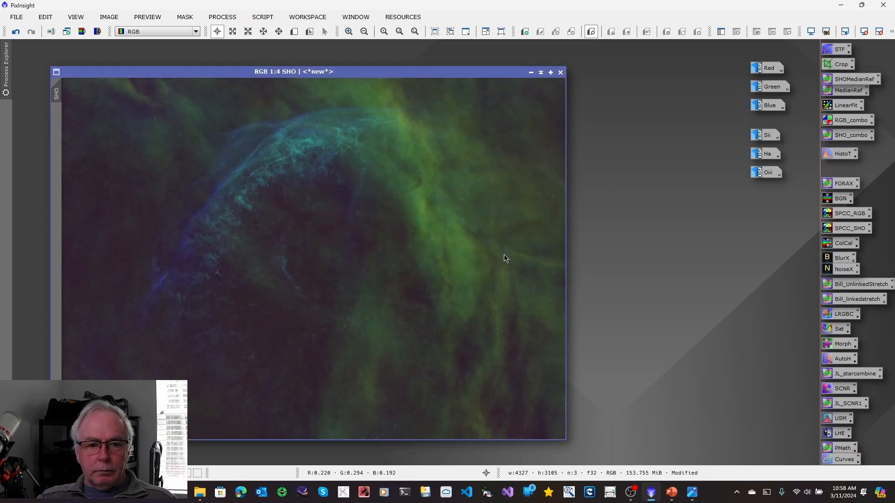
left_click(531, 73)
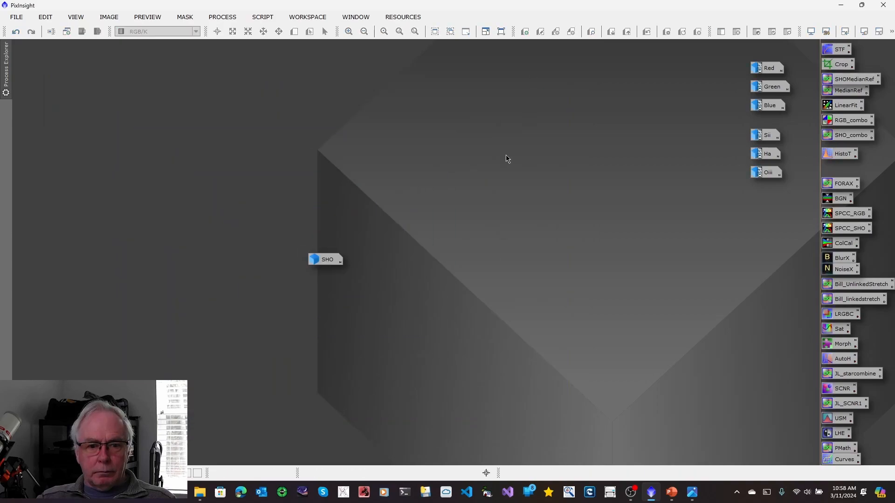
left_click_drag(588, 243, 760, 213)
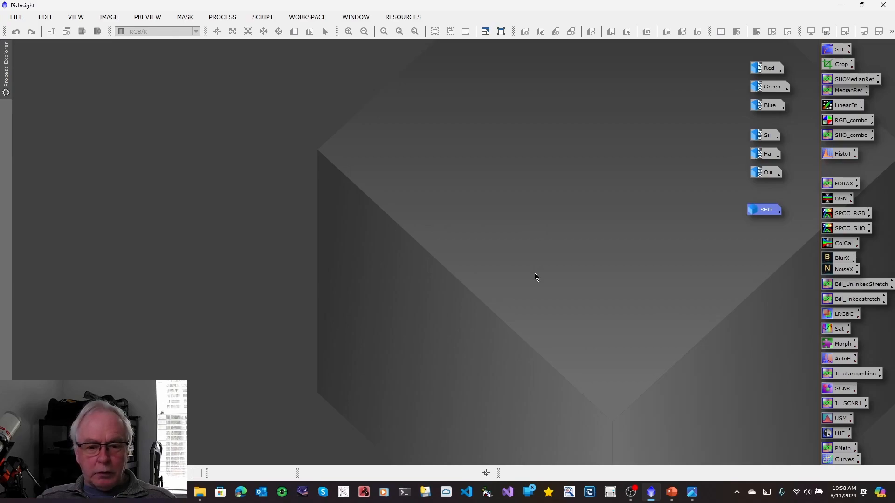
Review the SHO/RGB workflow chart for the remaining RGB branch and close the chart
left_click(692, 493)
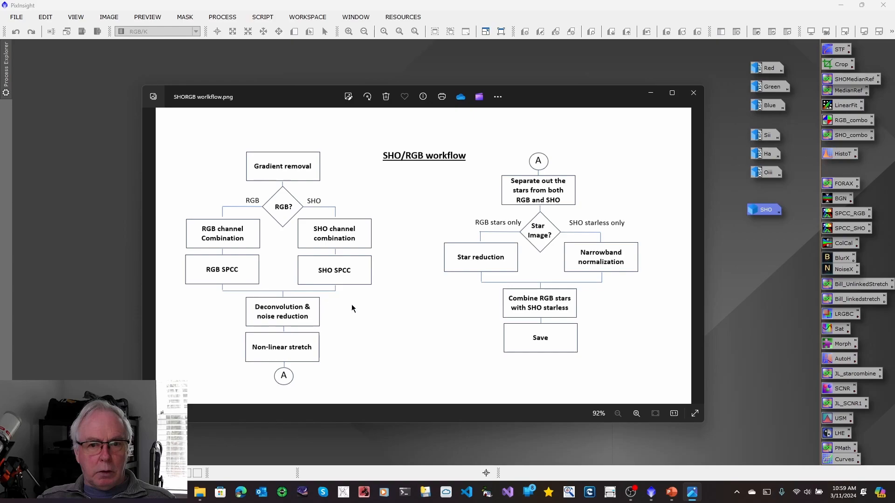
left_click(695, 95)
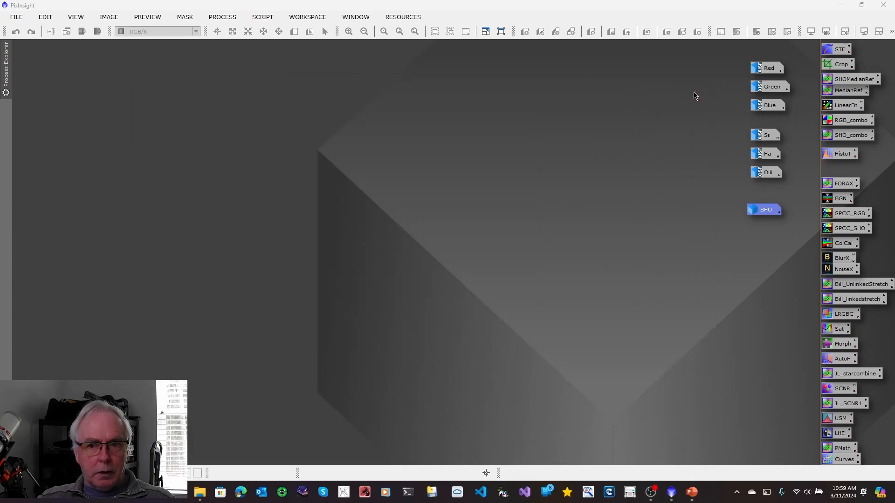
Combine the Red, Green and Blue images into a new color image with ChannelCombination, and apply an automatic screen stretch
double_click(849, 121)
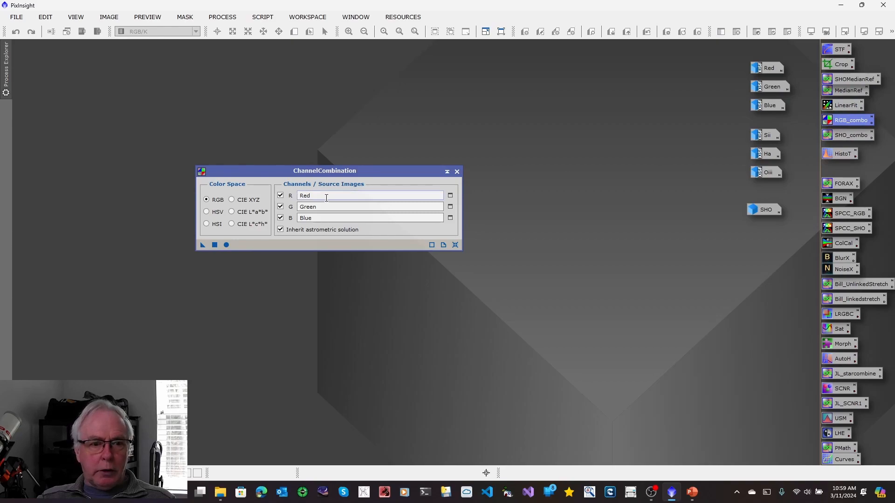
left_click(226, 245)
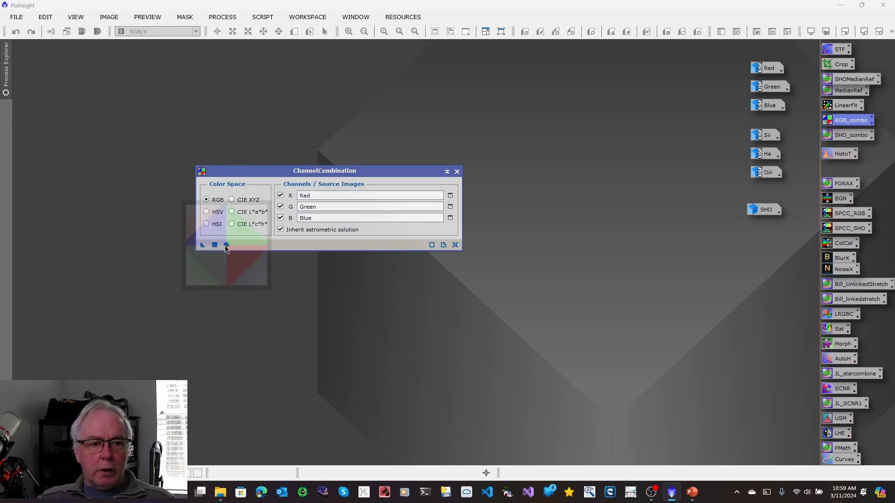
left_click(456, 172)
key("ctrl+a")
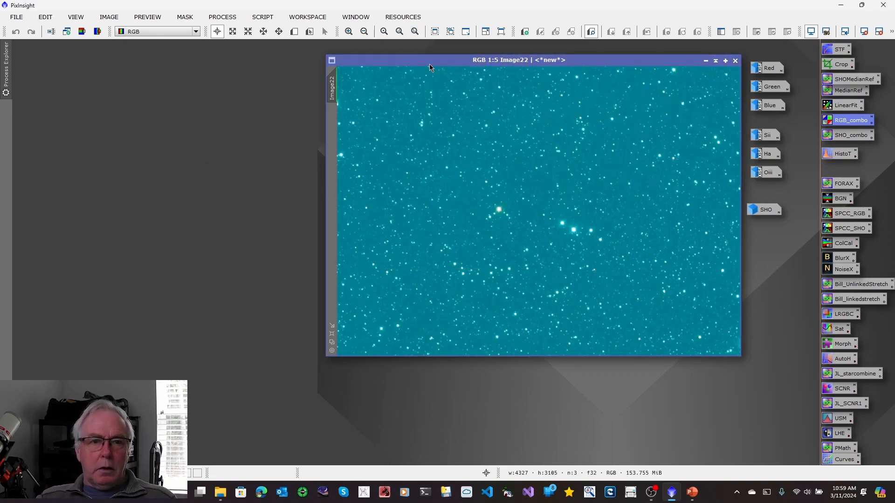
left_click_drag(429, 62, 262, 133)
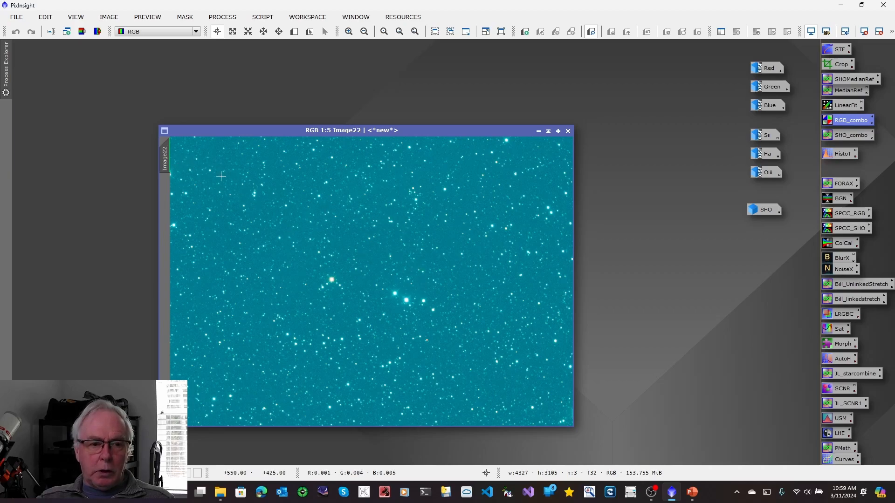
Set the combined color image's identifier to RGB and reposition its window in the workspace
right_click(167, 164)
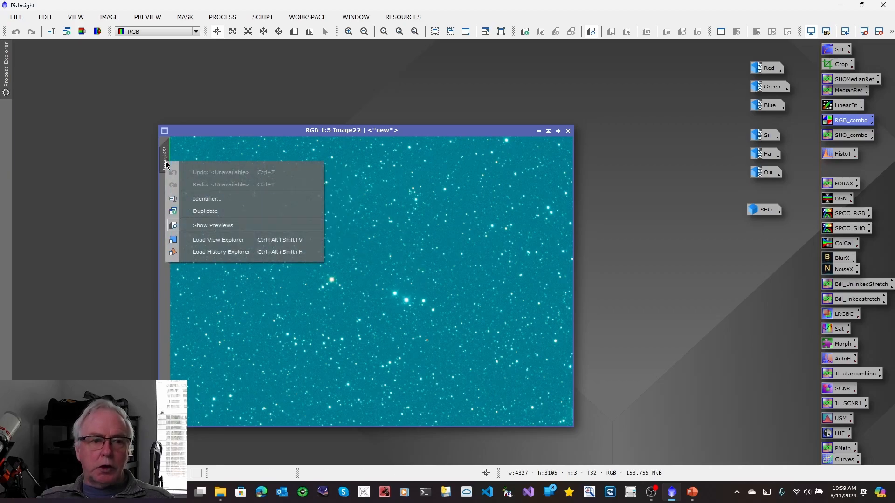
left_click(209, 200)
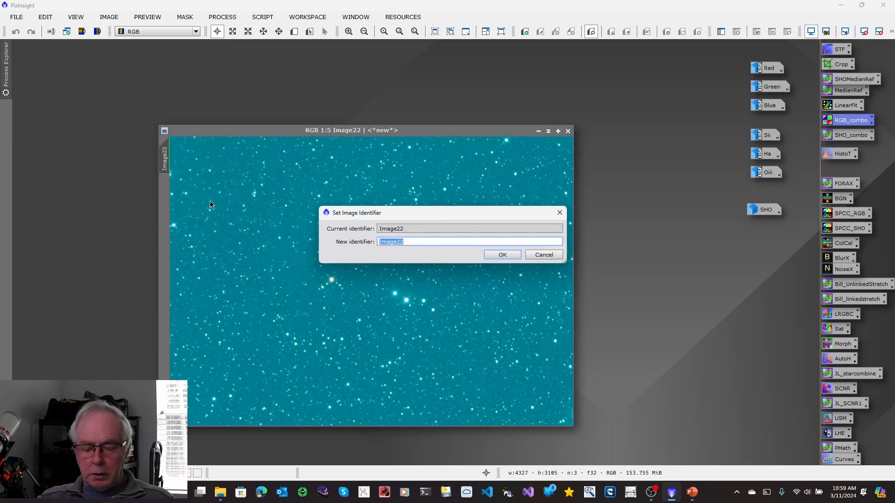
type("RGB")
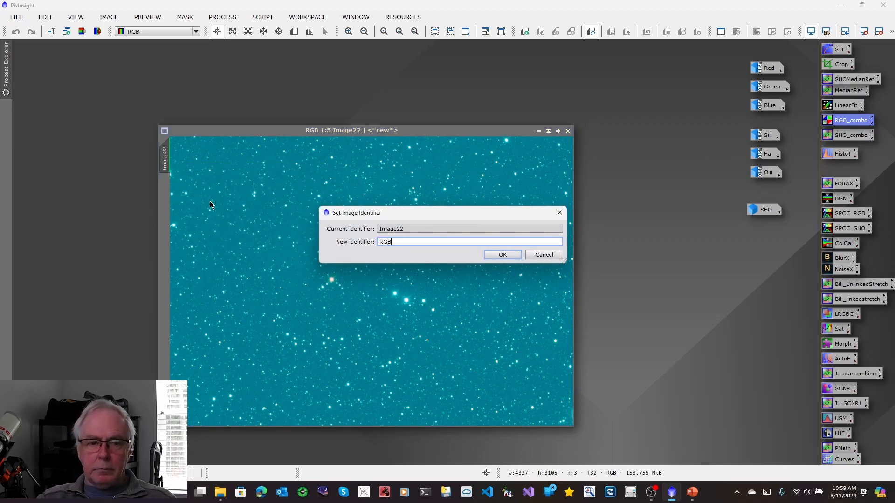
left_click(503, 254)
left_click_drag(387, 130, 324, 87)
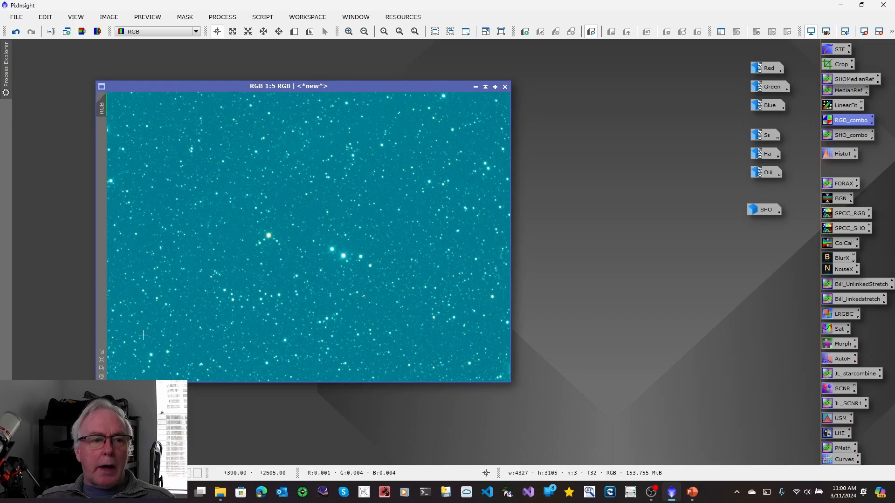
Define a small preview, about 36 × 78 pixels, over a star-free background patch near the left edge of the RGB image
left_click(102, 362)
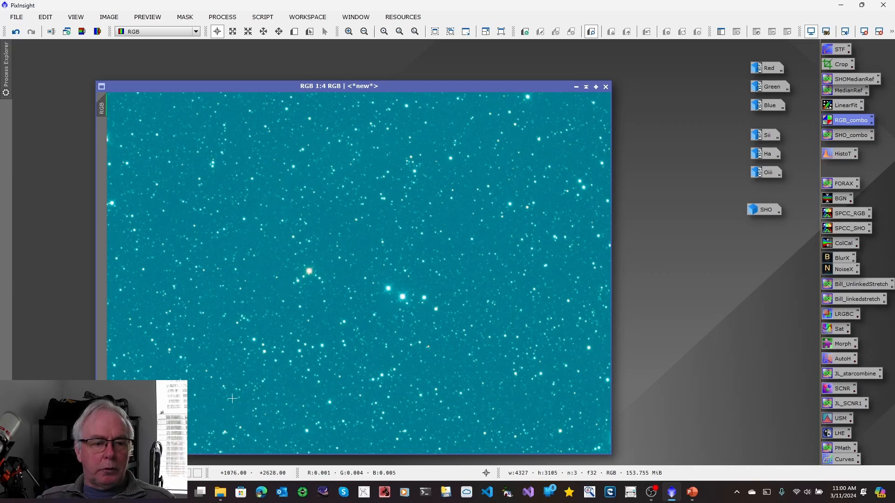
left_click(349, 31)
left_click(348, 31)
left_click(349, 32)
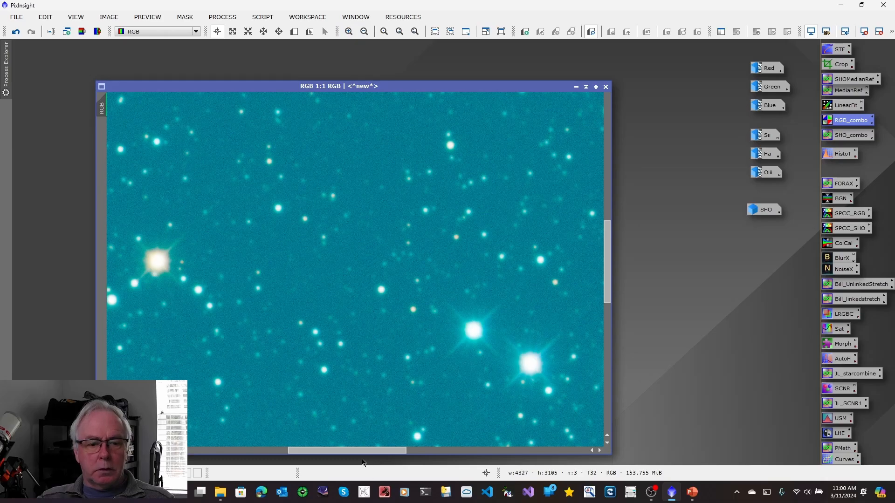
left_click_drag(355, 451, 222, 446)
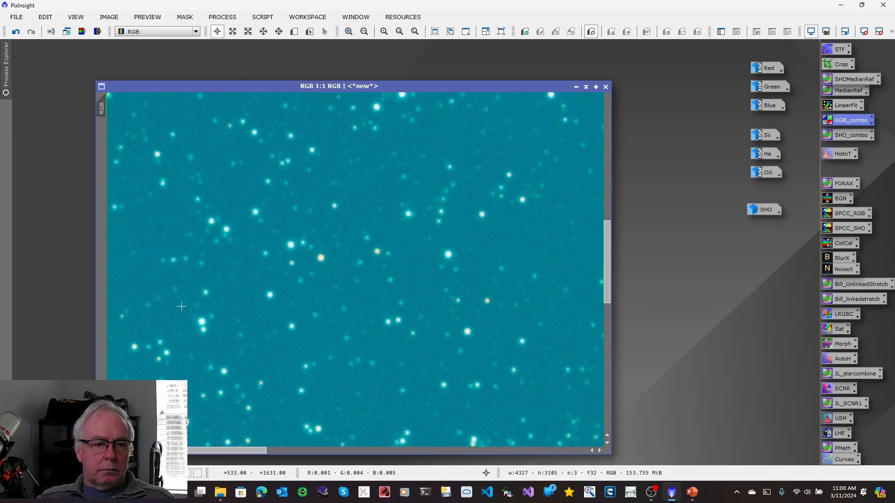
left_click_drag(243, 452, 201, 450)
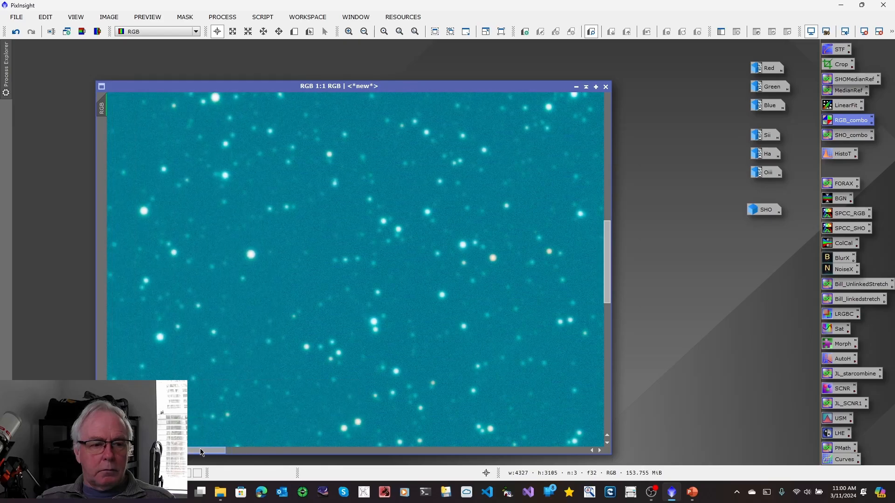
left_click(294, 31)
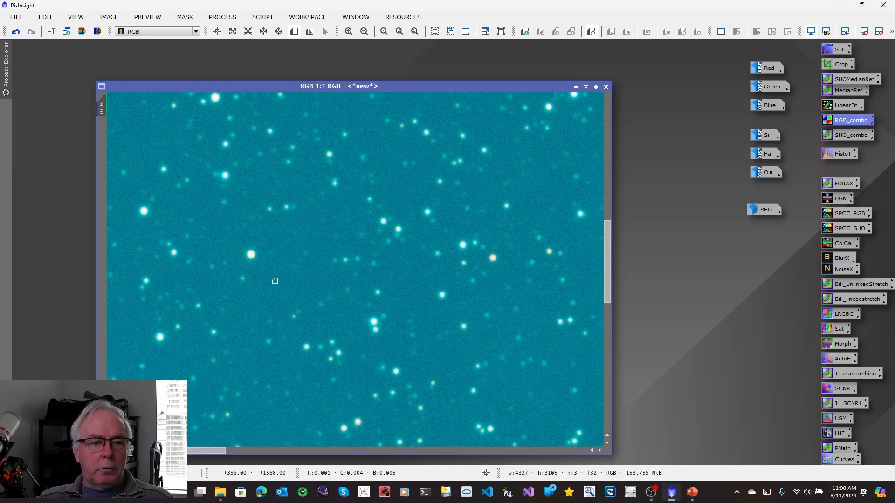
left_click_drag(261, 274, 279, 312)
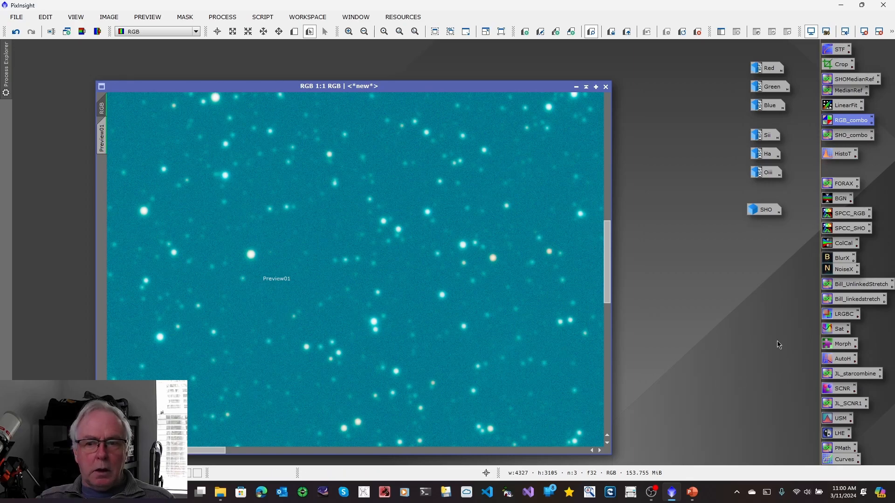
Calibrate the RGB image with the SPCC_RGB process, turning off Generate graphs and using RGB->Preview01 as the background region of interest
double_click(840, 215)
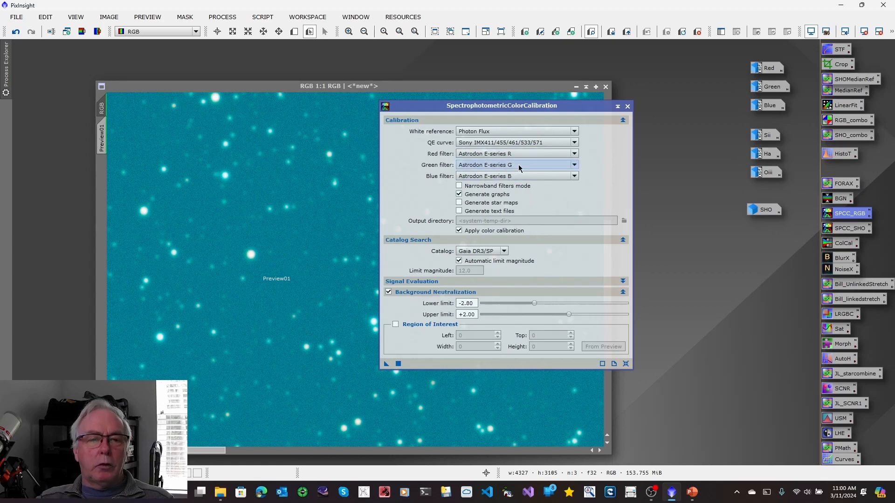
left_click(459, 194)
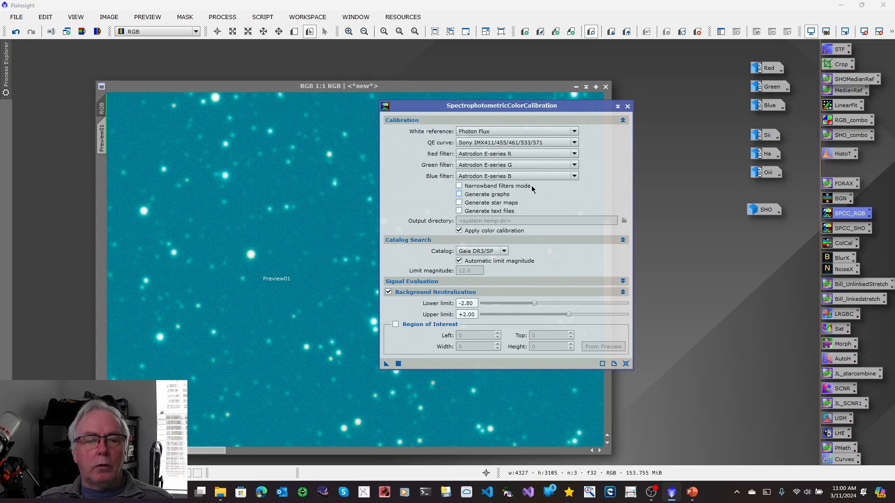
left_click(396, 325)
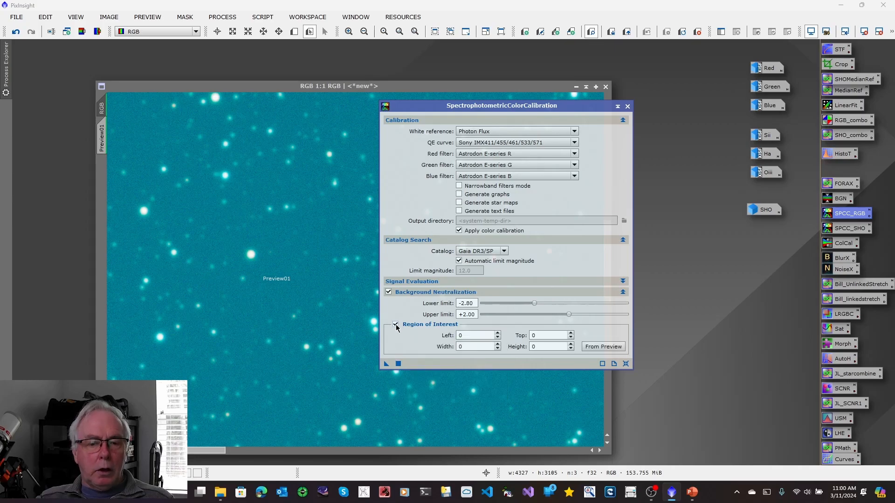
left_click(605, 347)
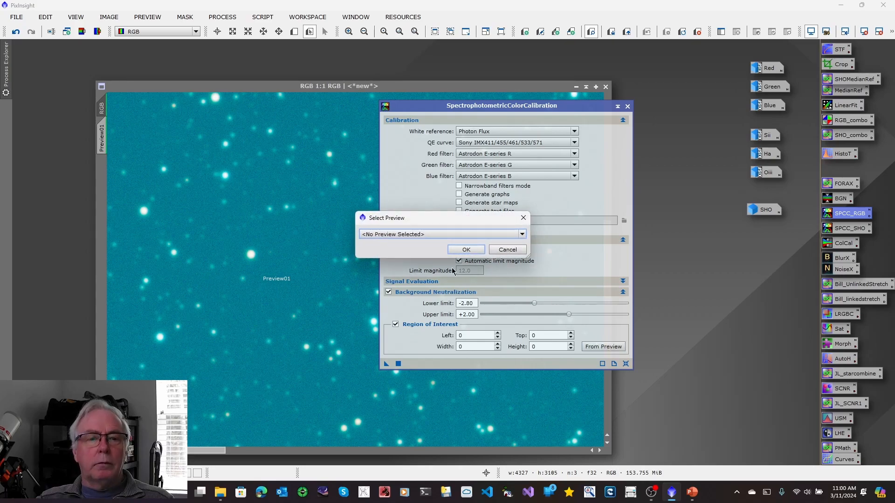
left_click(522, 234)
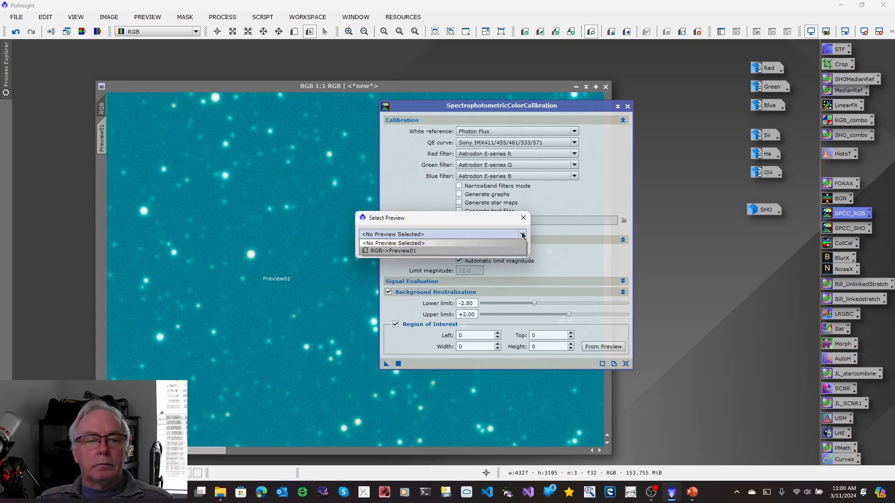
left_click(380, 251)
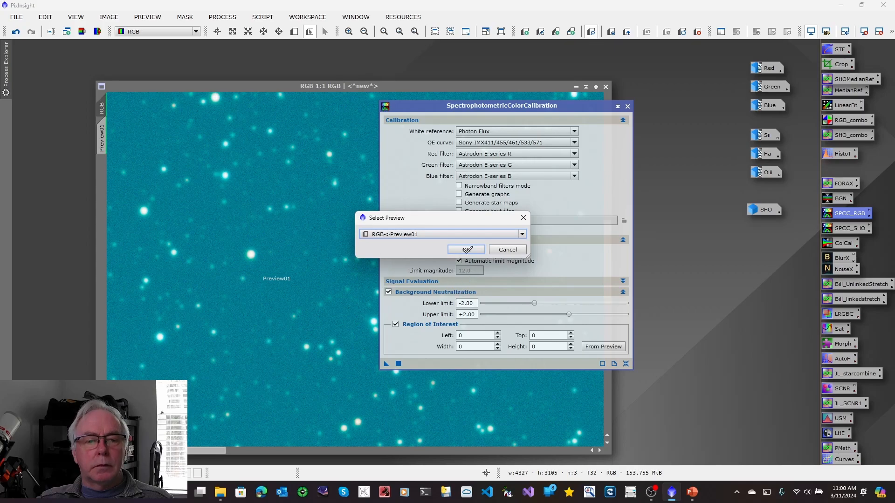
left_click(466, 247)
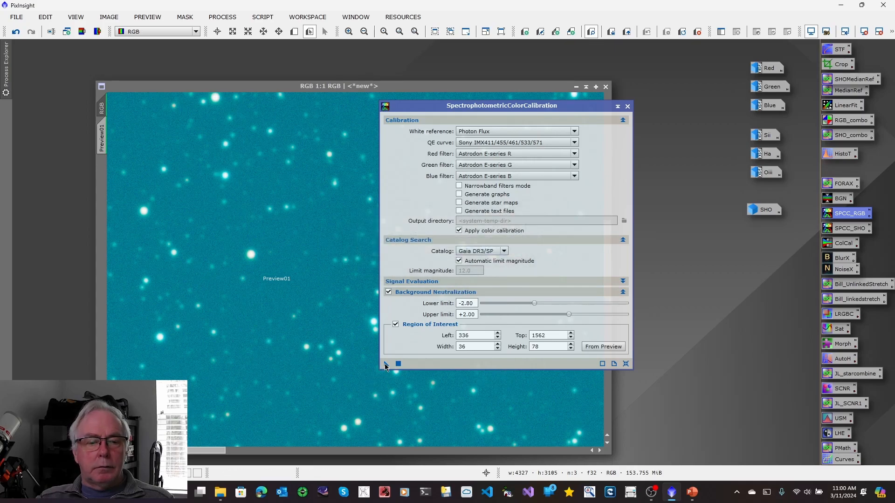
left_click_drag(386, 364, 252, 362)
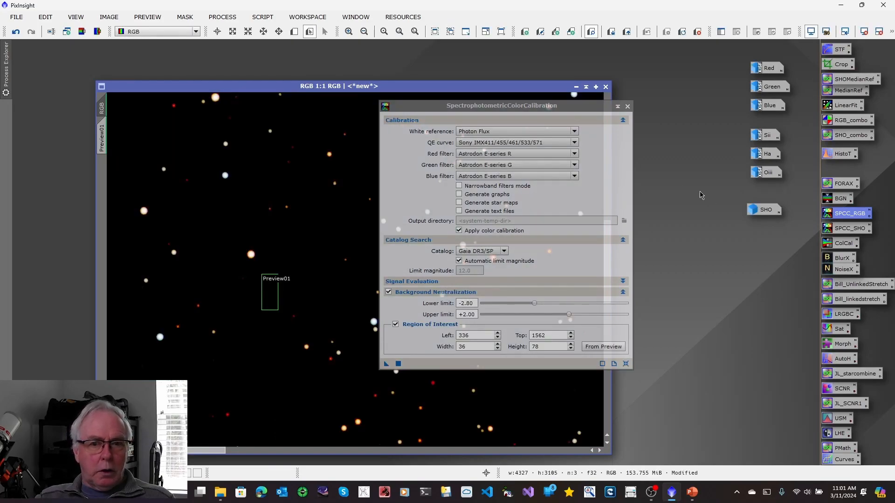
left_click(628, 108)
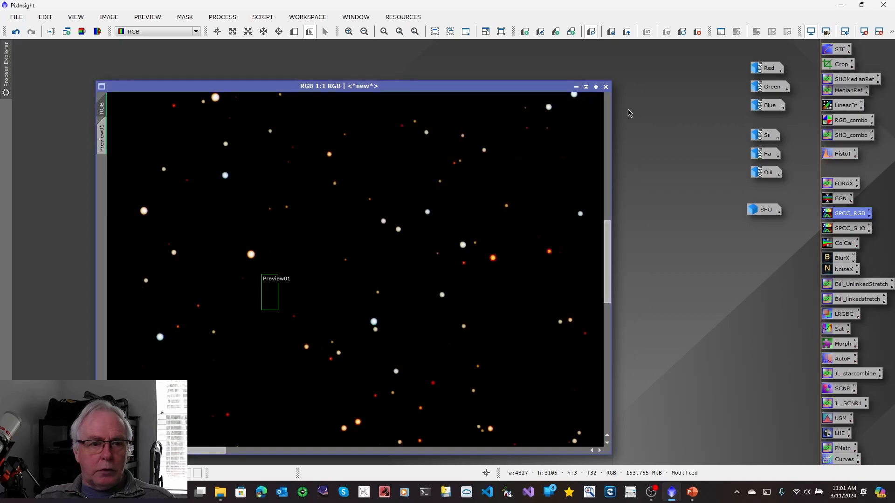
Delete all previews from the RGB image, reapply the automatic screen stretch, and fit the whole image in view
left_click(148, 17)
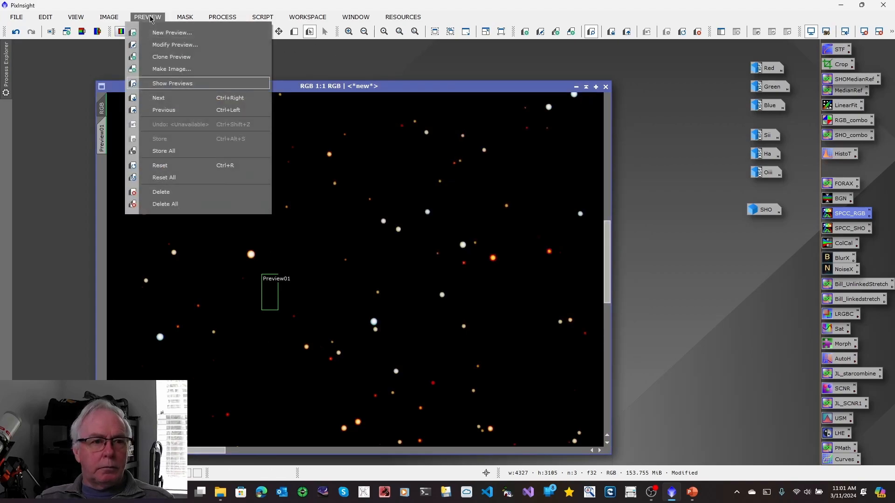
left_click(160, 205)
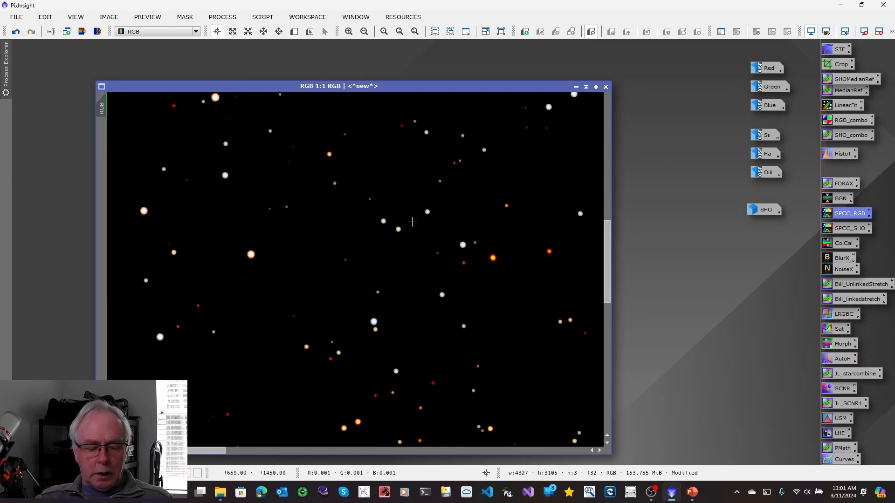
key("ctrl+a")
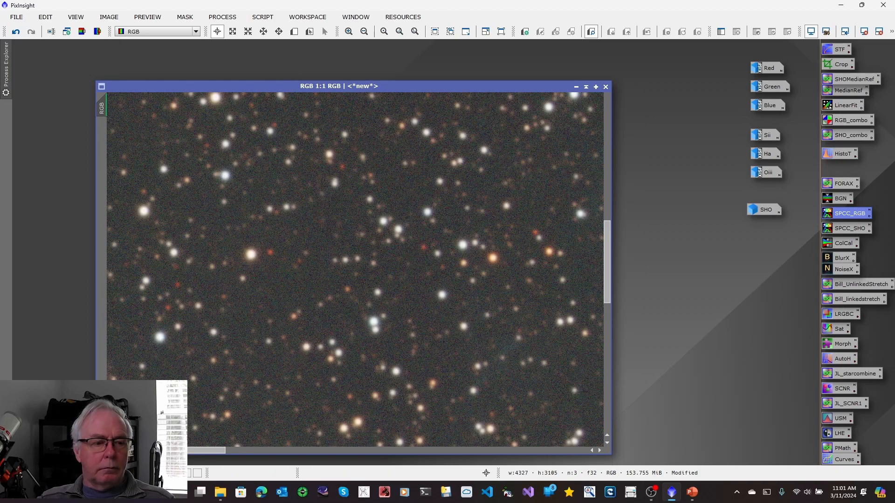
key("ctrl+0")
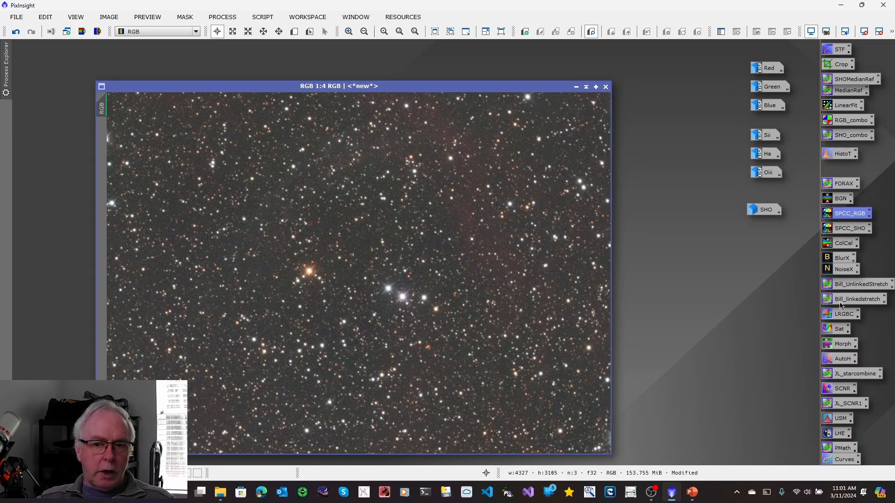
Sharpen the RGB image with BlurXTerminator using Sharpen Stars 0.70, and close the process
left_click(844, 260)
double_click(844, 260)
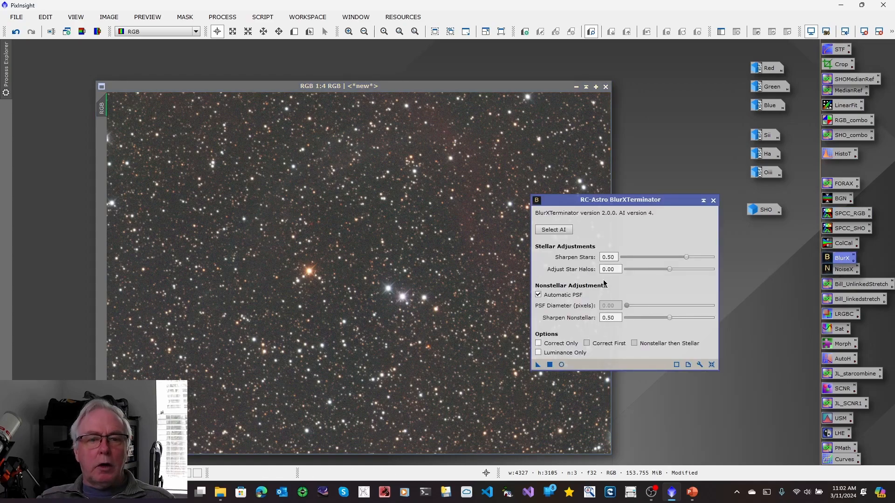
left_click(614, 257)
double_click(609, 257)
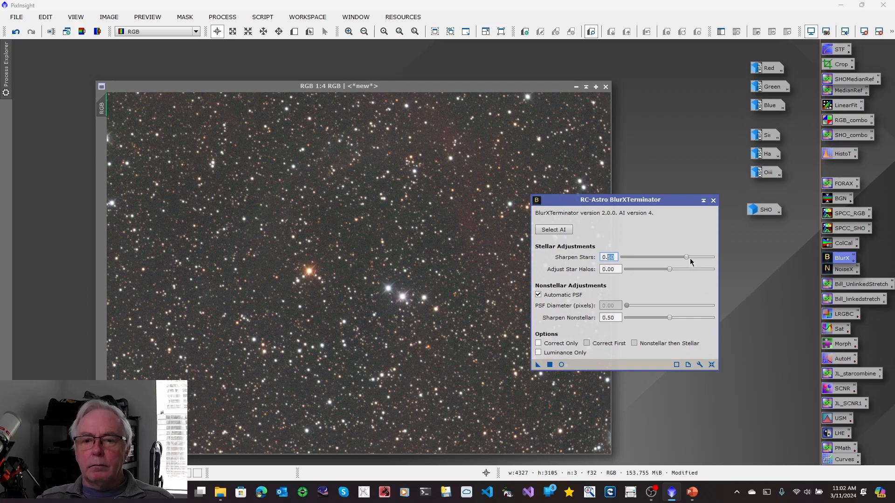
left_click_drag(688, 260, 722, 261)
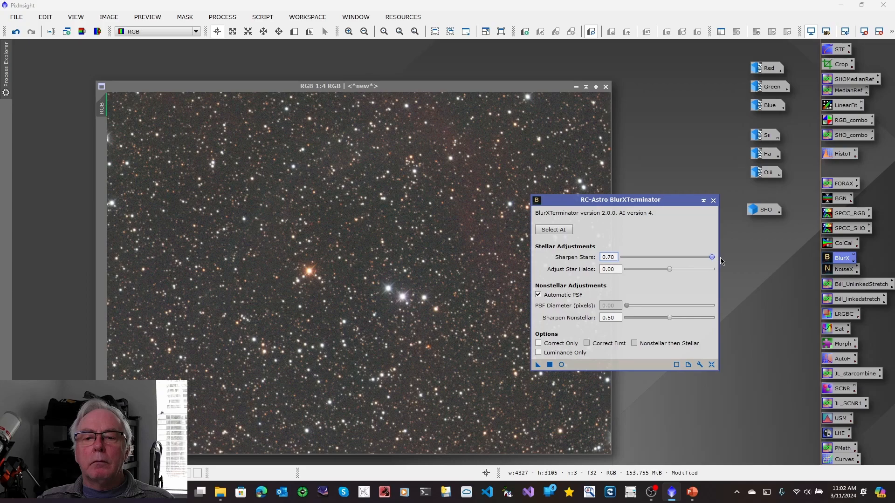
left_click_drag(538, 365, 417, 339)
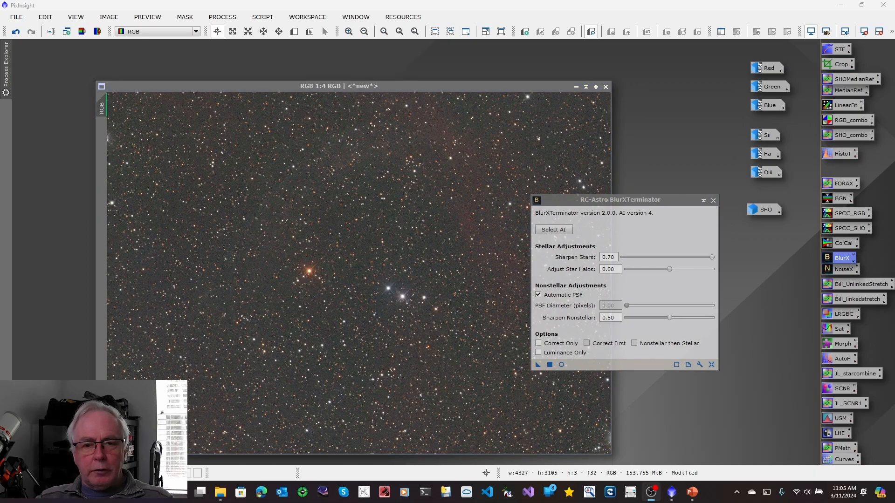
left_click(713, 201)
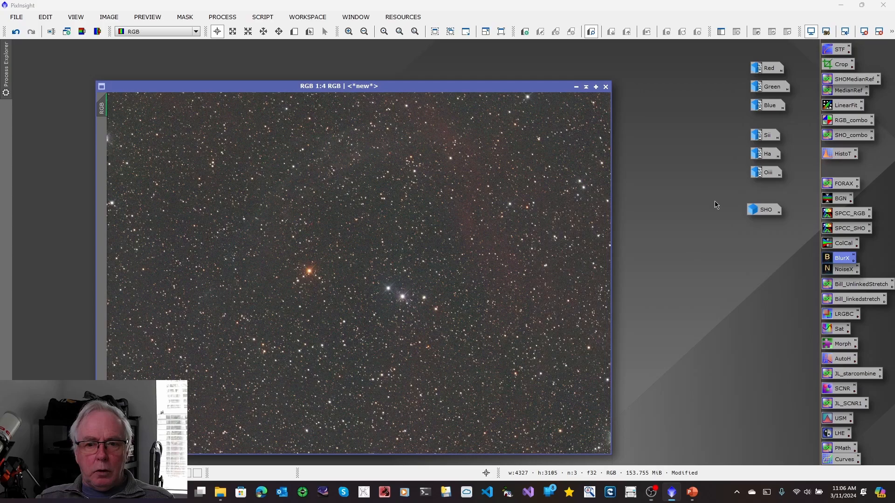
Reduce noise in the RGB image with NoiseXTerminator using Denoise 0.90 and Detail 0.15
double_click(834, 270)
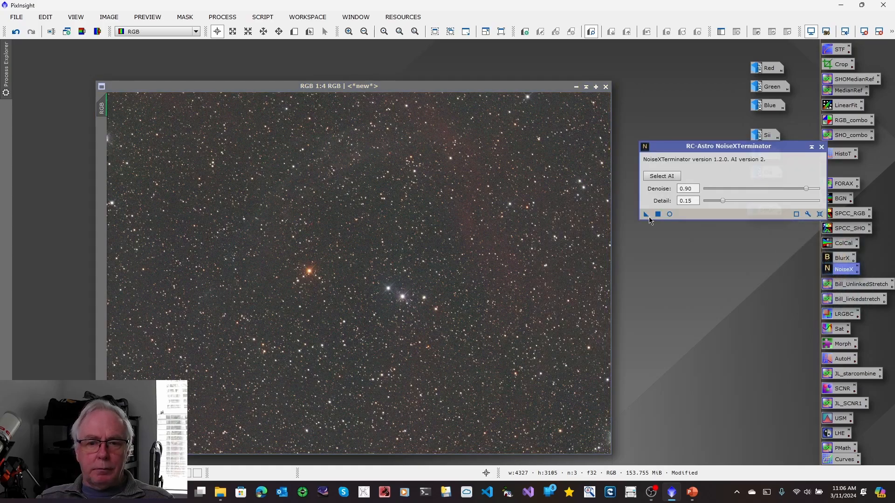
left_click_drag(645, 214, 472, 278)
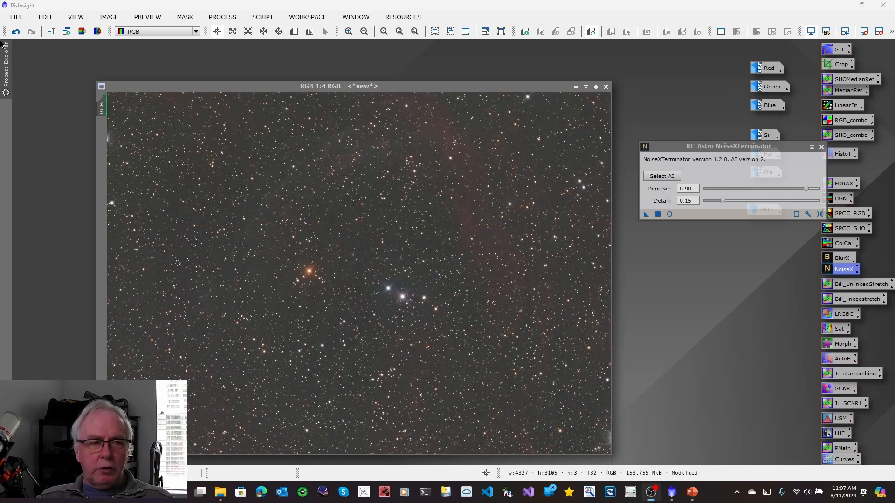
Examine the RGB image at 2:1 with and without the noise reduction, leaving the denoised version active
left_click(349, 31)
left_click(348, 32)
left_click(349, 31)
left_click(348, 32)
left_click(16, 31)
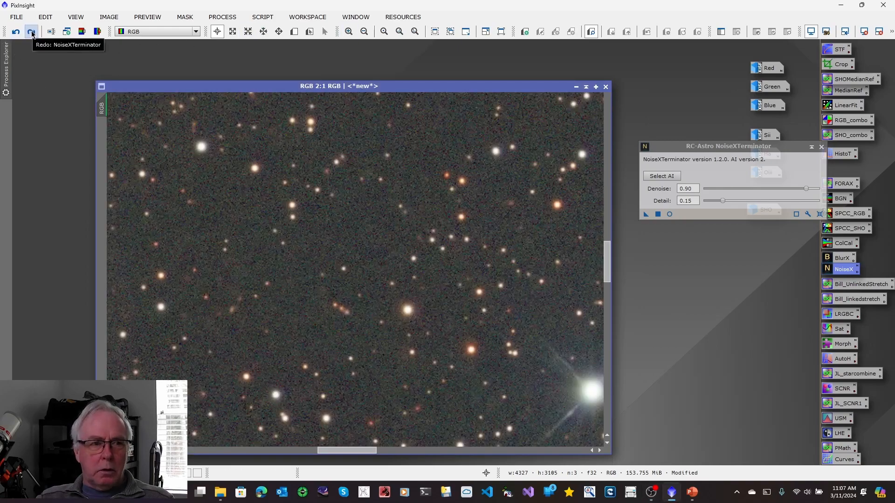
left_click(31, 32)
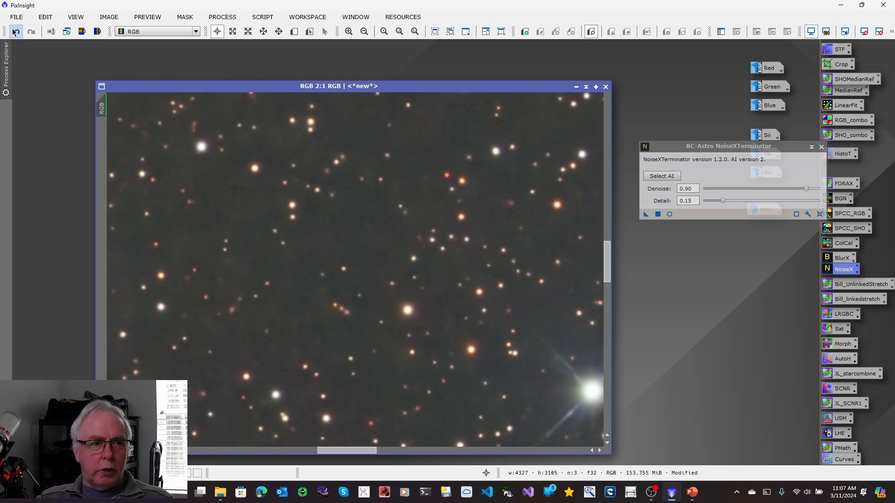
left_click(16, 32)
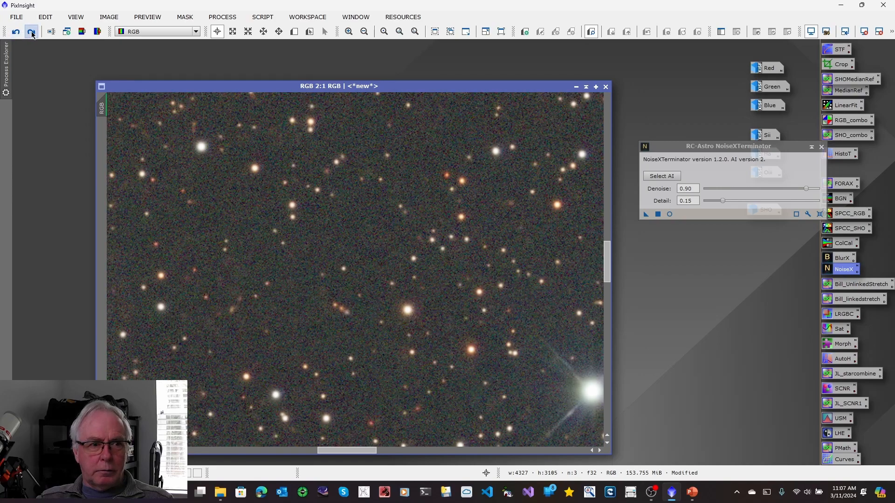
left_click(31, 33)
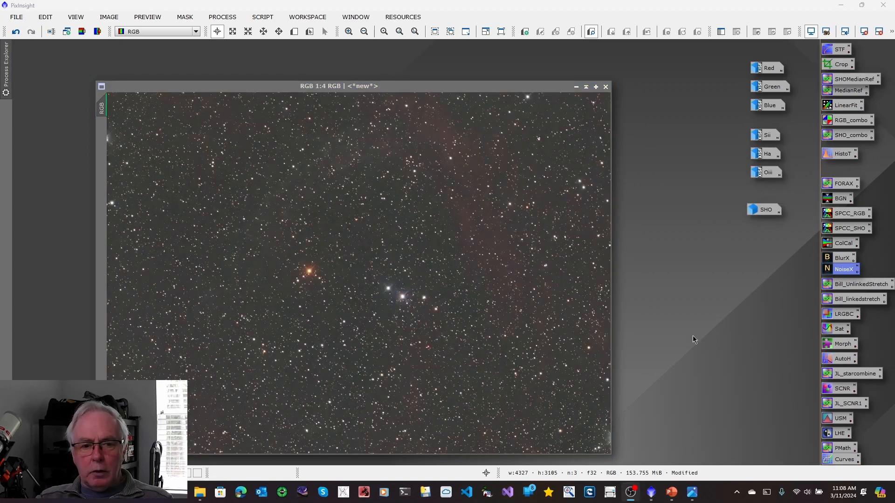
Check the SHO/RGB workflow diagram, and stretch the RGB image with Bill_linkedstretch using Stretch 0.20, Curve 1.00 and Clip 2.8
mouse_move(690, 495)
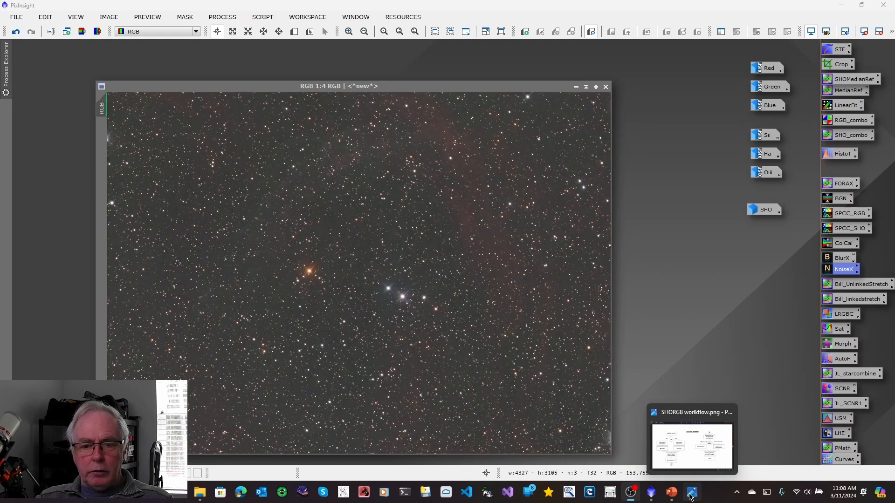
left_click(691, 495)
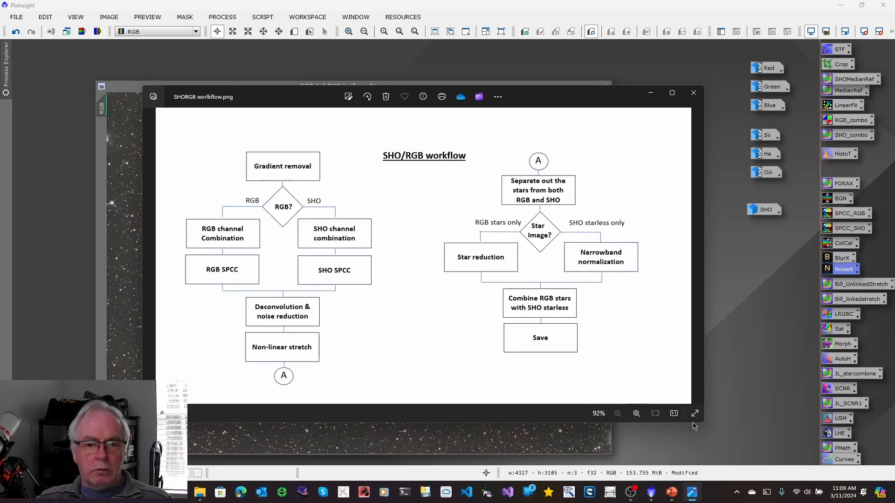
left_click(651, 95)
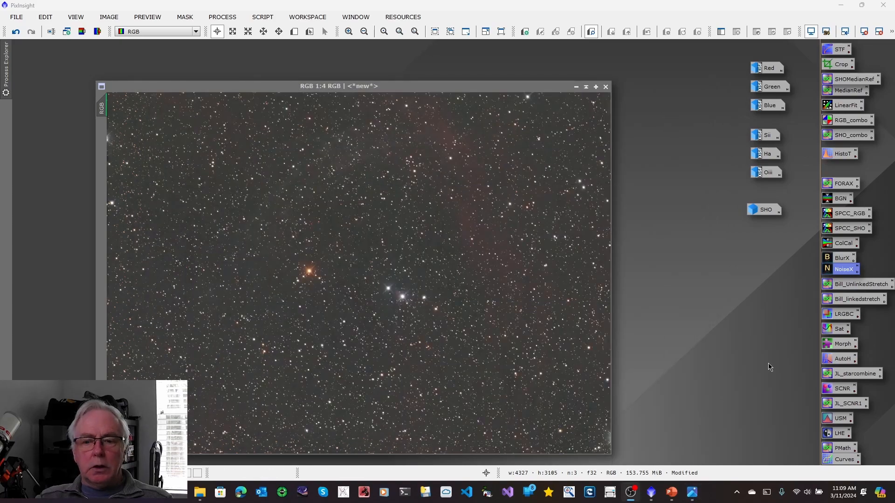
left_click(856, 300)
double_click(857, 300)
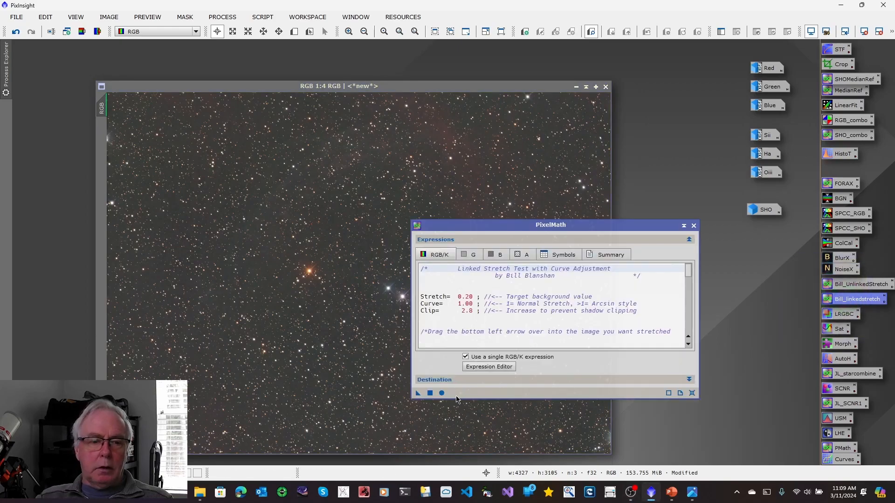
left_click_drag(417, 394, 164, 196)
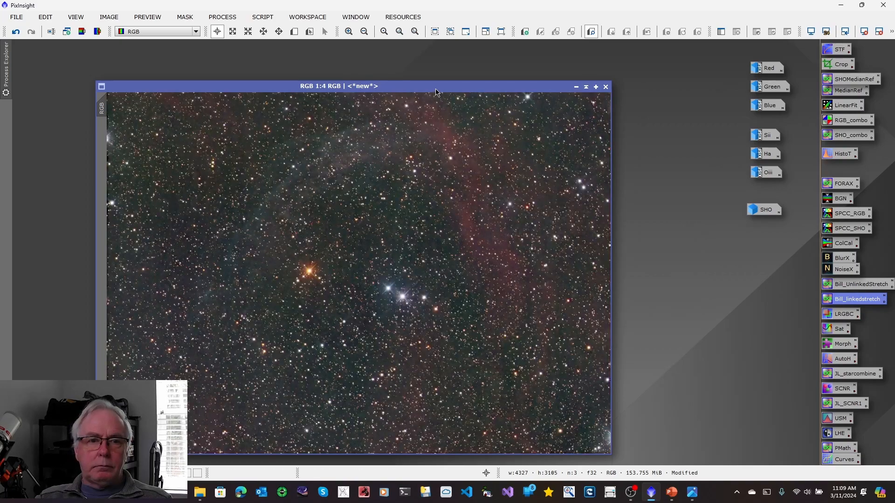
left_click_drag(436, 90, 415, 76)
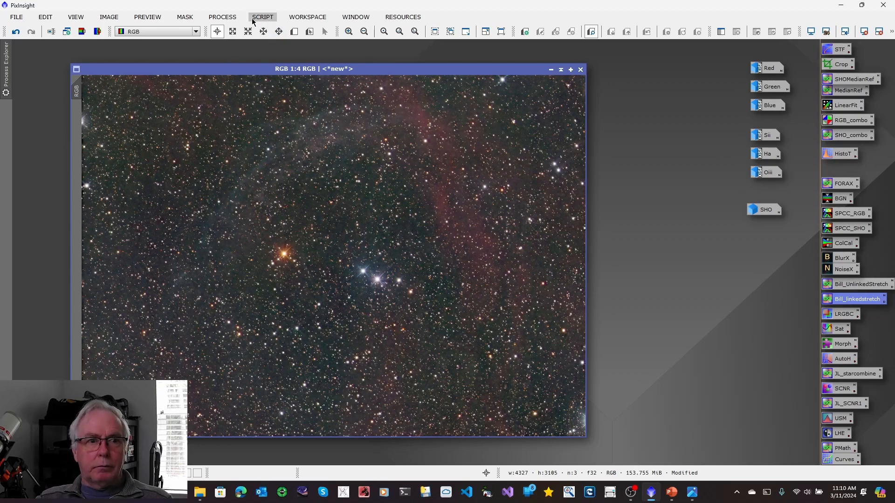
Separate the stars from the RGB image using StarXTerminator with Generate Star Image enabled and Unscreen Stars off
left_click(223, 16)
mouse_move(291, 10)
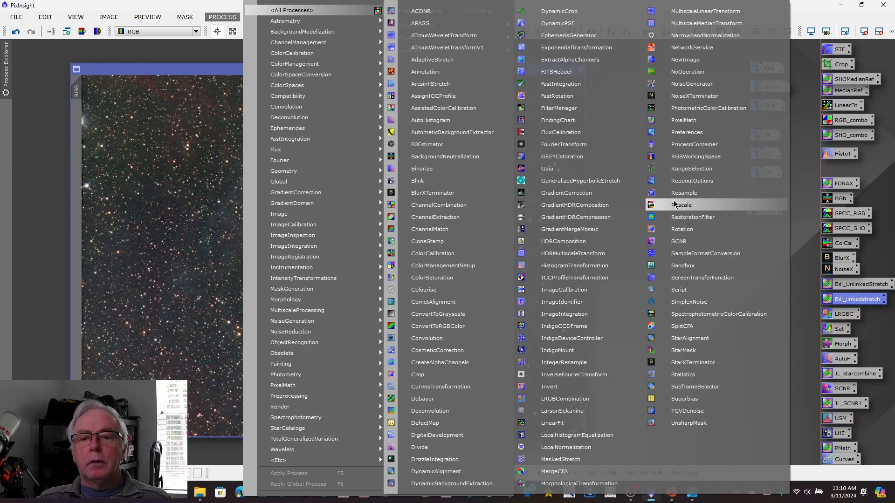
left_click(699, 364)
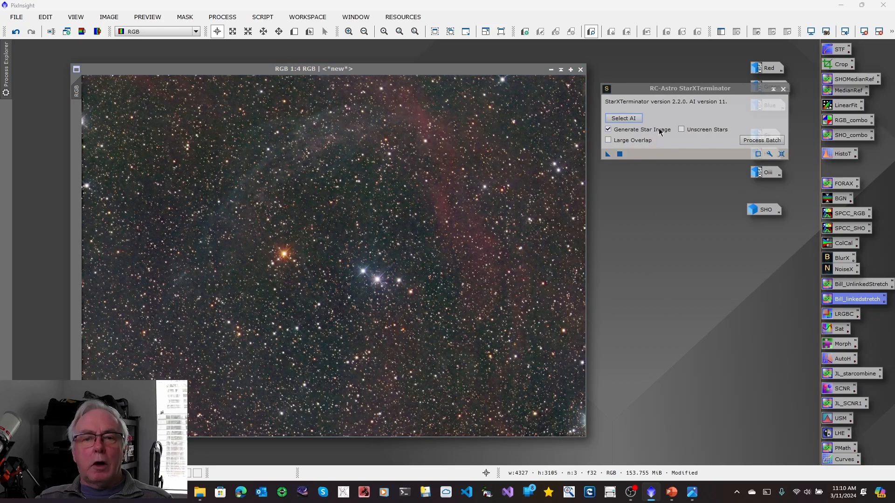
left_click(608, 154)
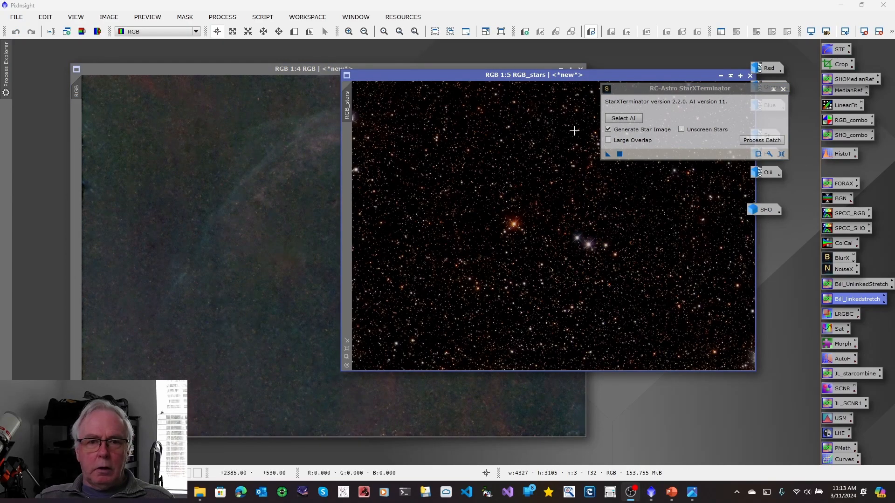
Close the starless RGB image without saving it, keeping the star image open
left_click_drag(517, 76, 368, 120)
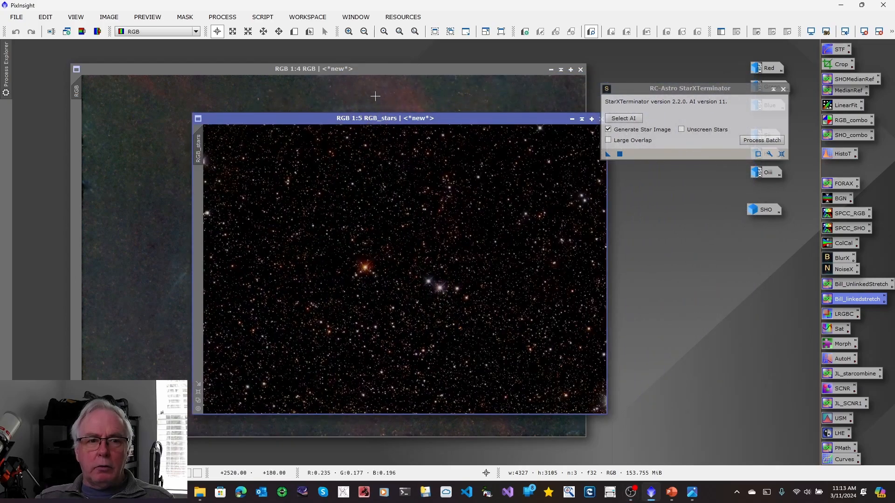
left_click(399, 79)
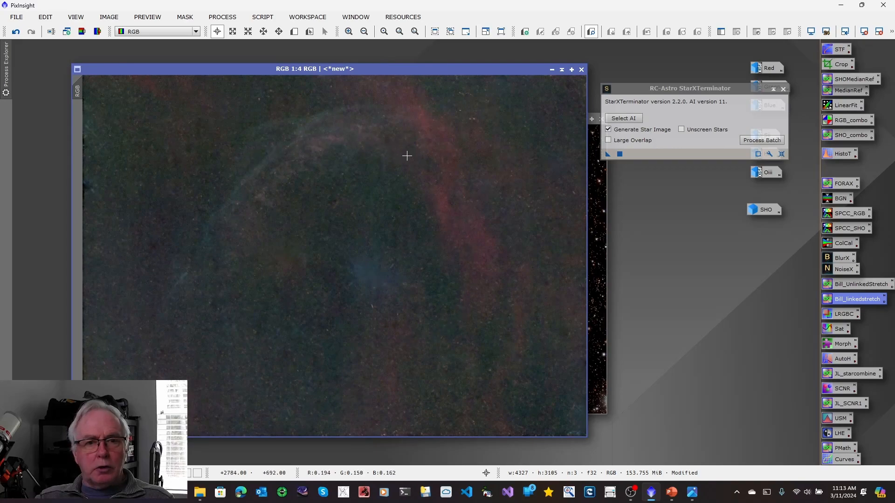
left_click(581, 70)
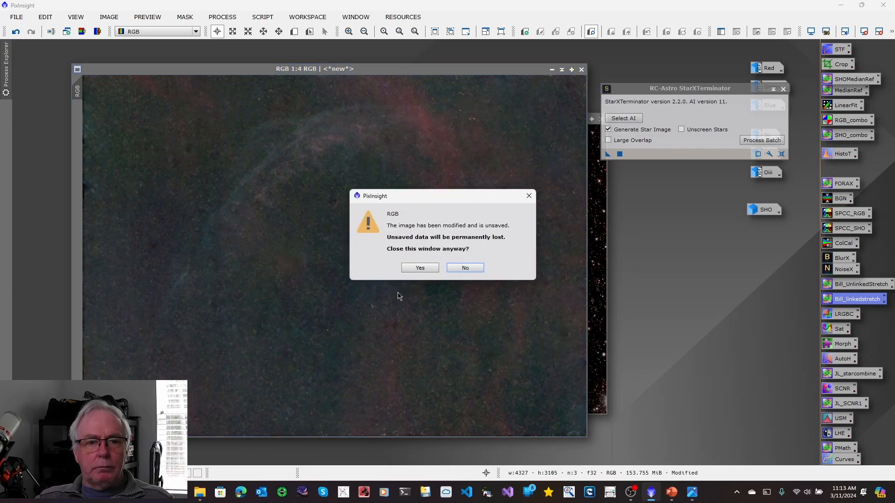
left_click(423, 269)
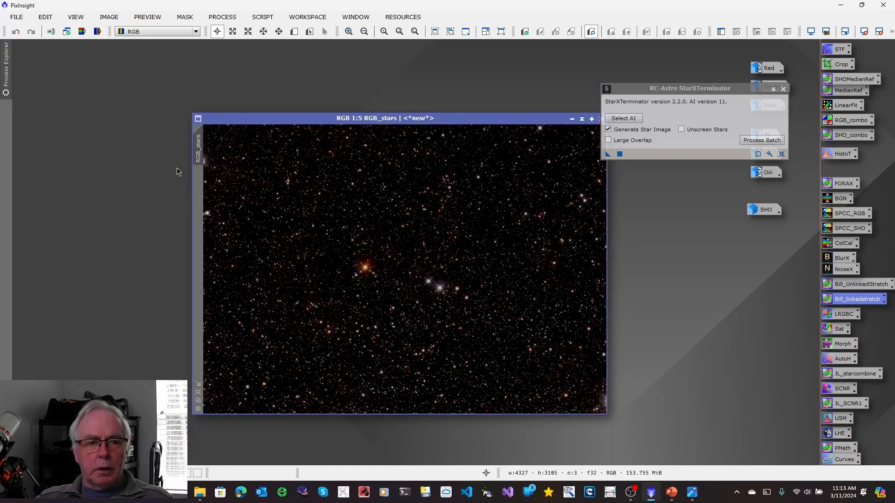
Rename the extracted star image as Stars, and close StarXTerminator
right_click(199, 150)
left_click(237, 191)
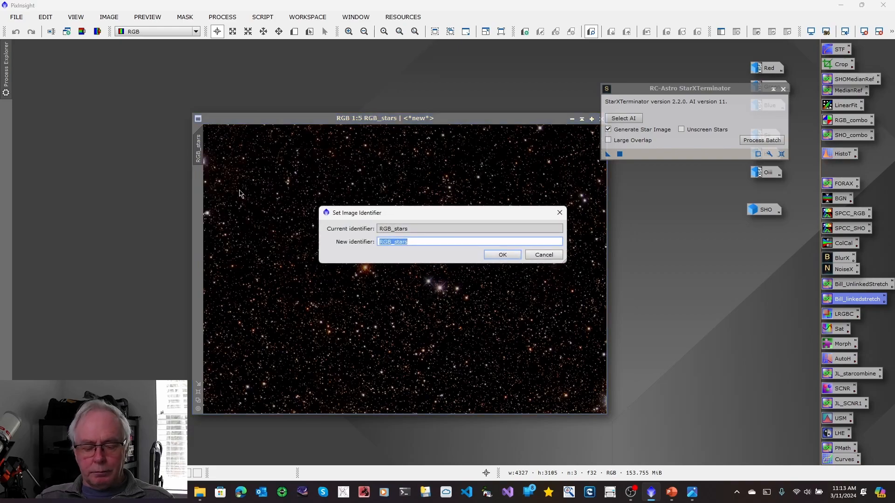
type("Stars")
left_click(504, 256)
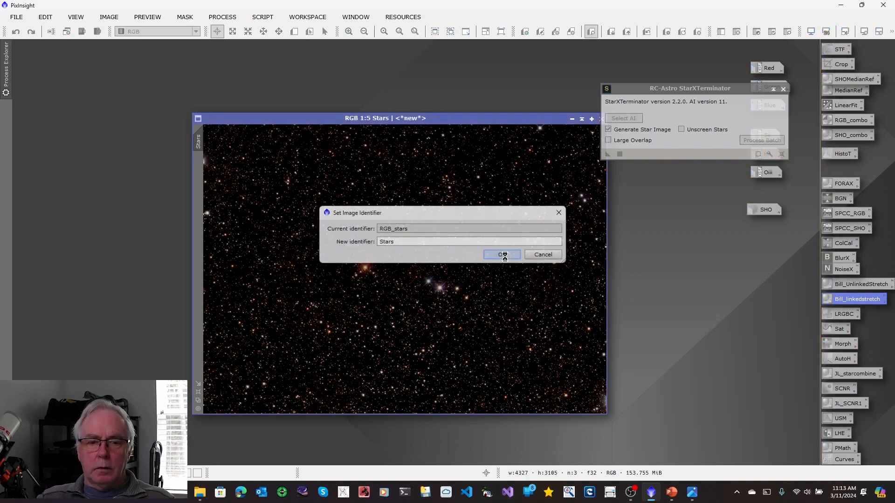
left_click(783, 89)
left_click_drag(472, 122, 412, 115)
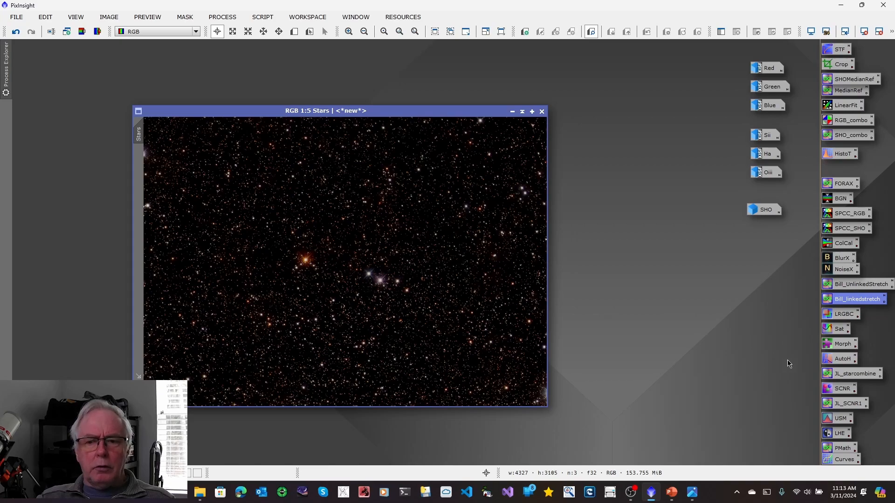
Reduce the stars with two passes of MorphologicalTransformation using Morphological Selection, 2 iterations, Amount 0.38, Selection 0.25 and a 5x5 circular structure
double_click(837, 346)
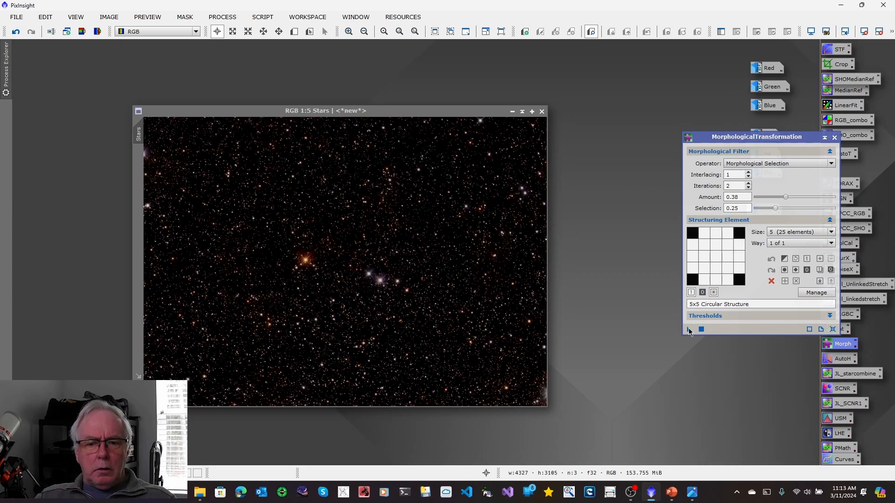
left_click_drag(690, 329, 353, 276)
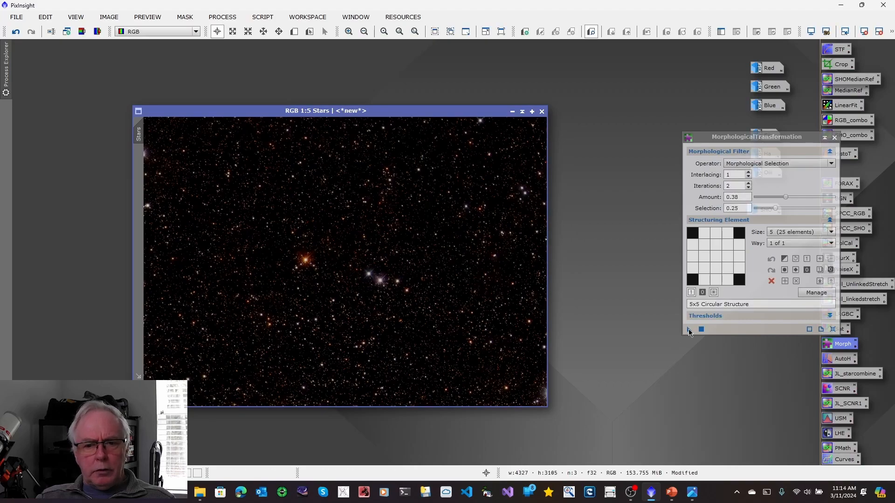
left_click_drag(689, 330, 537, 321)
left_click_drag(396, 255, 397, 257)
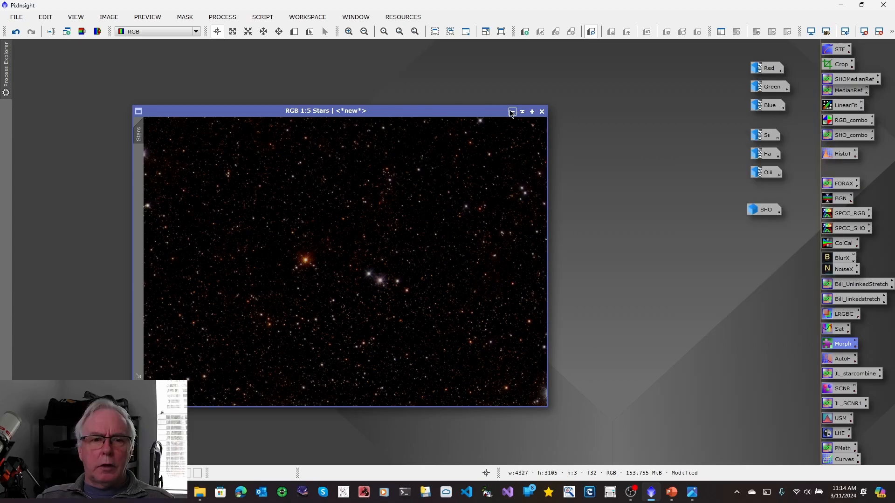
Minimize the Stars image and place its icon directly beneath the SHO icon in the workspace
left_click(512, 112)
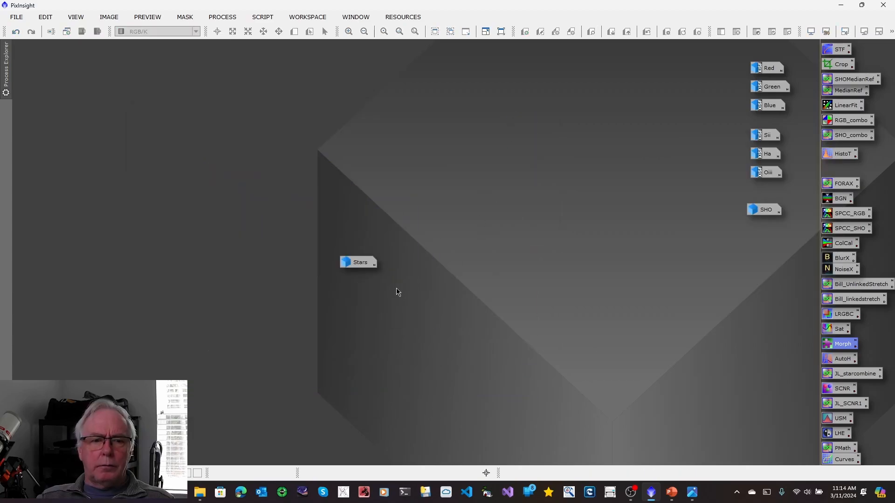
mouse_move(357, 266)
left_click_drag(357, 266, 558, 266)
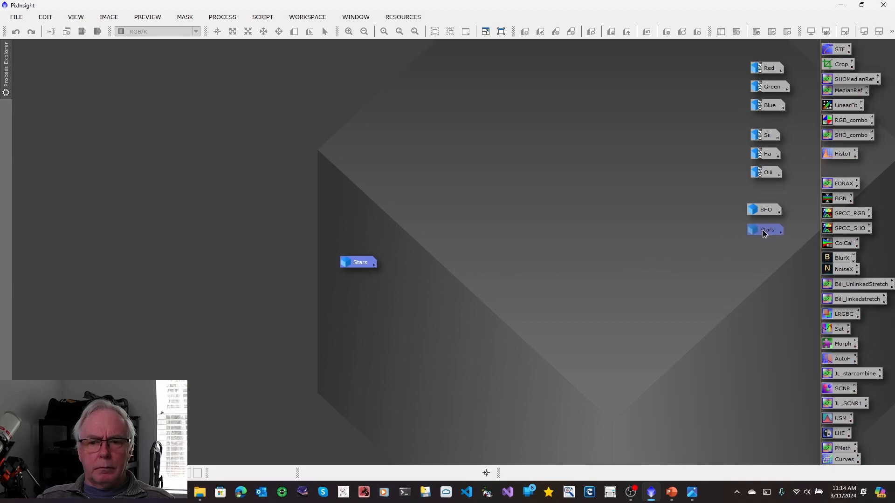
left_click_drag(762, 230, 763, 230)
Check the workflow diagram, then open NarrowbandNormalization with the palette set to SHO and restore the SHO image for processing
key("alt+Tab")
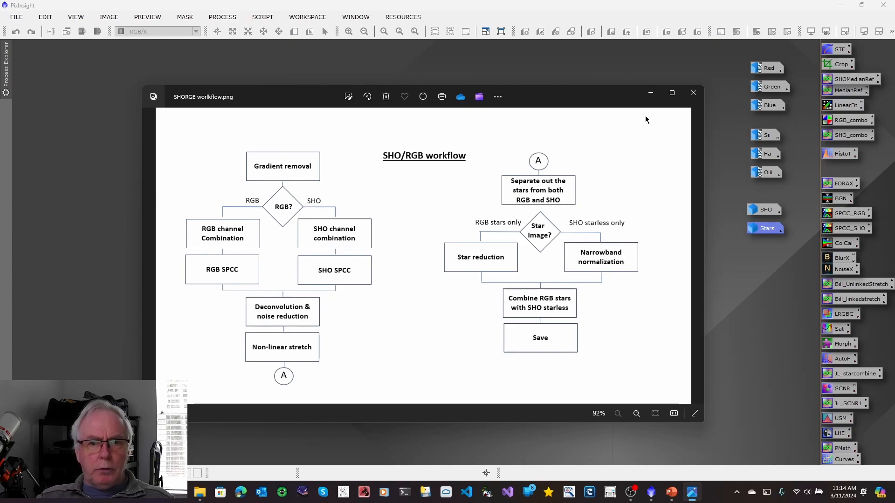
left_click(651, 94)
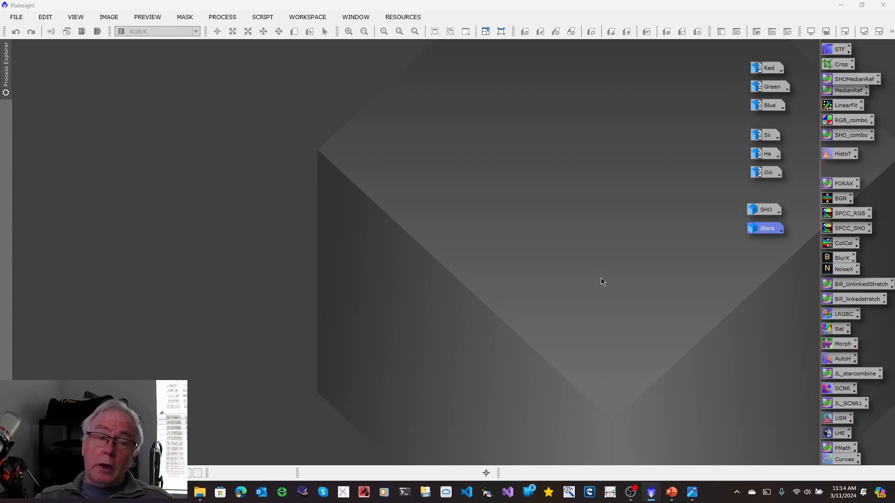
left_click(223, 18)
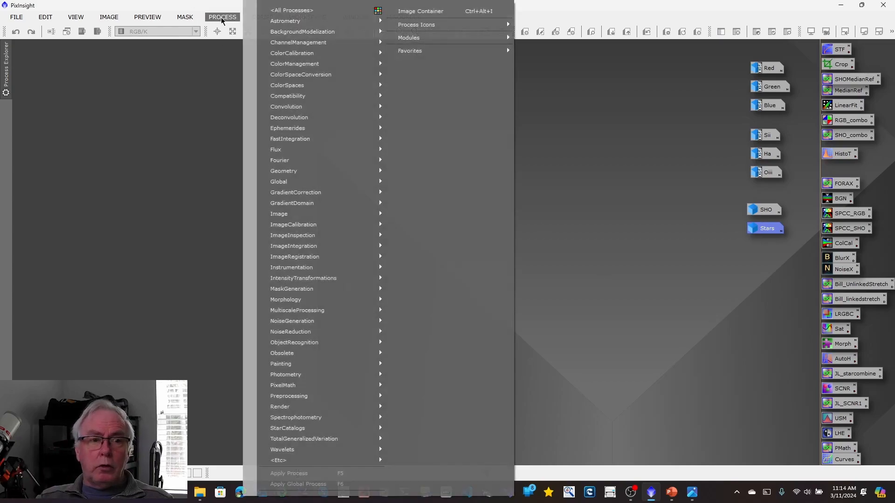
mouse_move(300, 18)
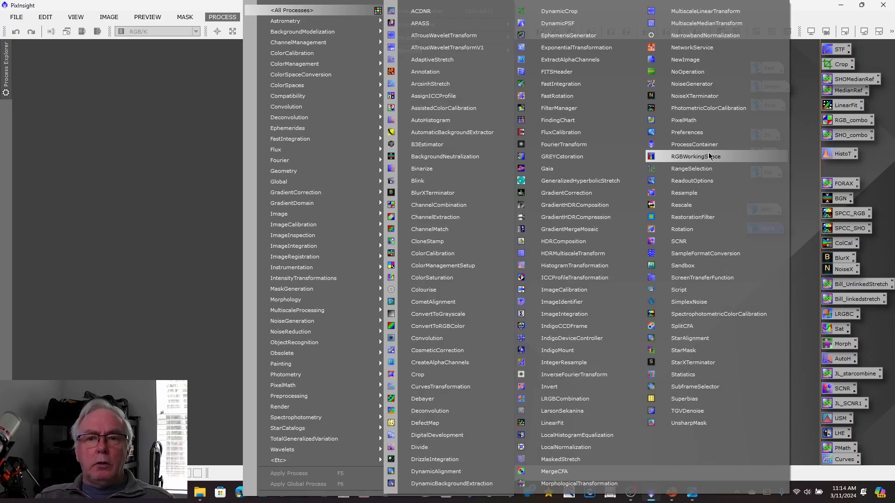
left_click(712, 37)
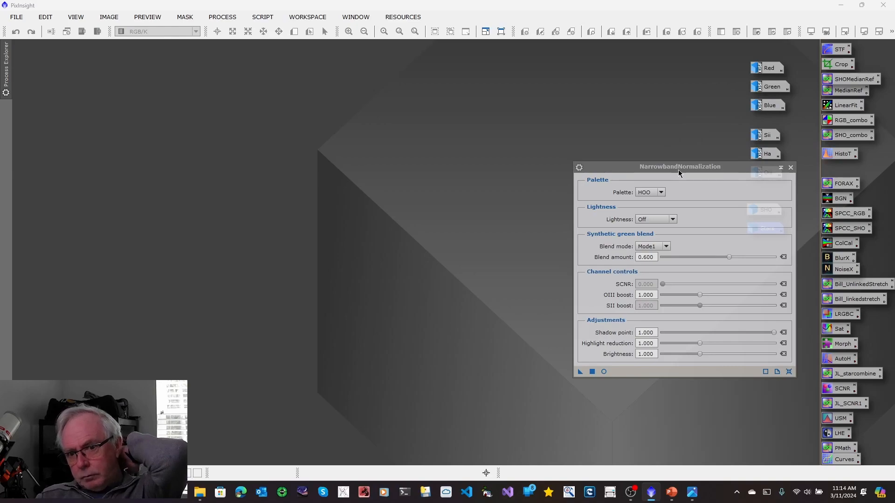
left_click_drag(679, 166, 558, 138)
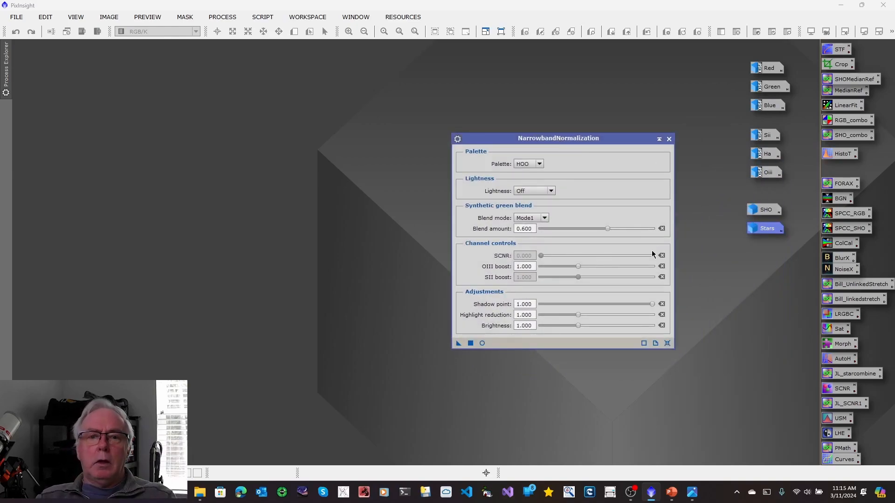
left_click(529, 164)
left_click(530, 180)
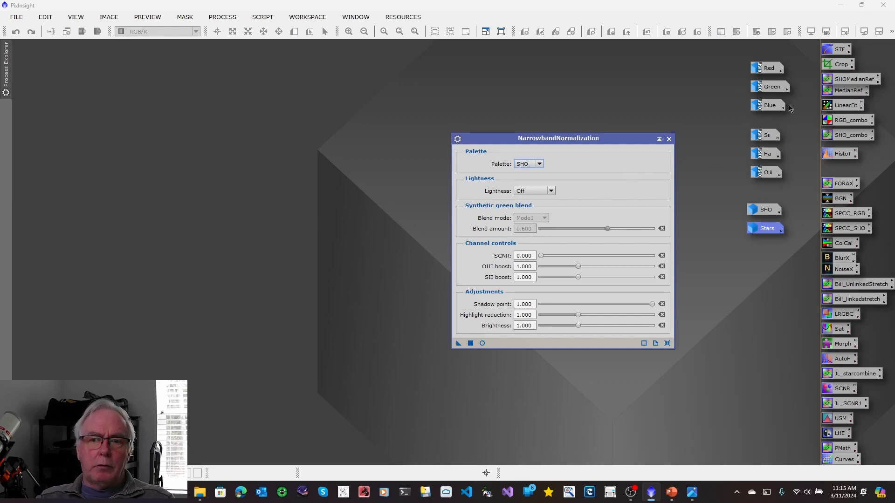
double_click(764, 209)
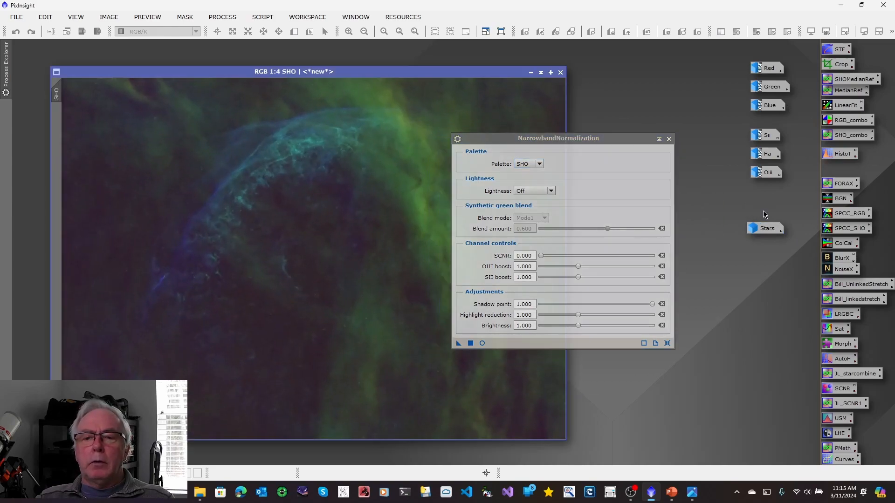
With the real-time preview active, set NarrowbandNormalization's SCNR to 0.766, OIII boost to 1.604 and SII boost to 1.572
left_click(569, 138)
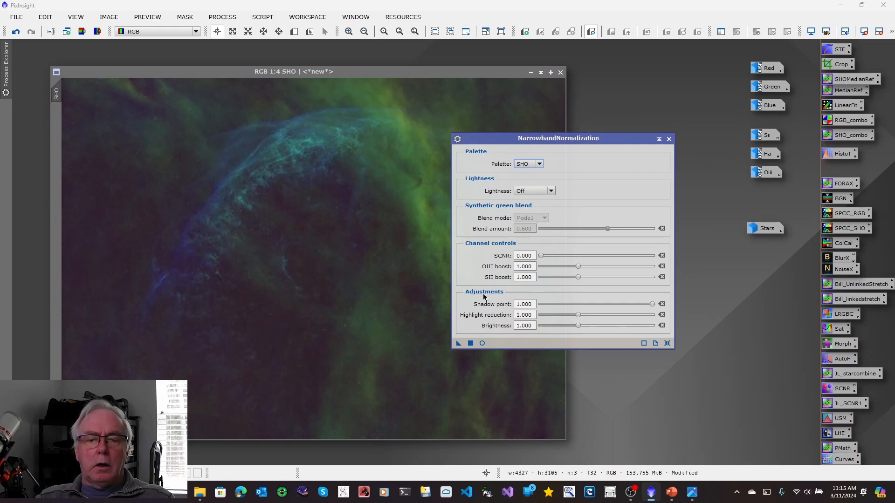
left_click(482, 343)
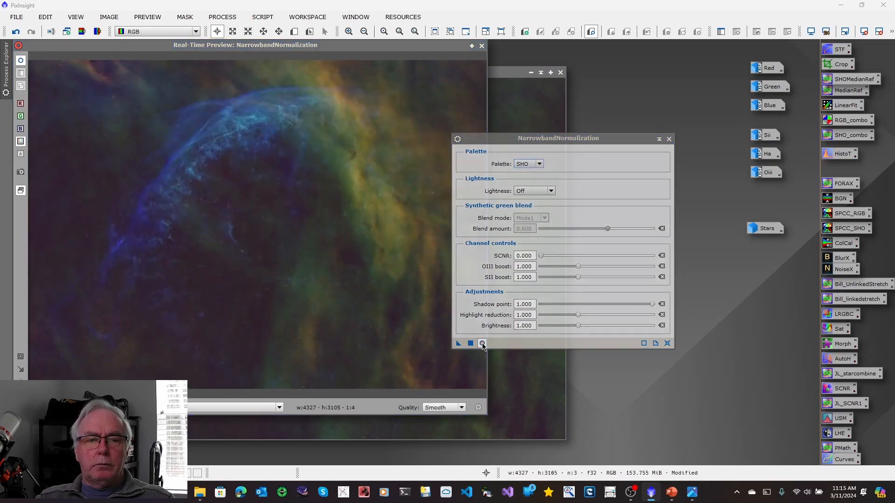
left_click_drag(533, 142, 573, 114)
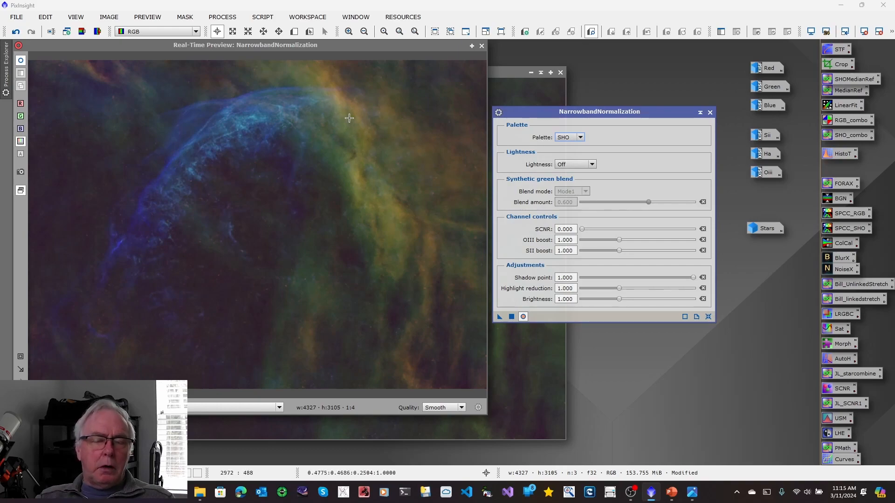
left_click(582, 229)
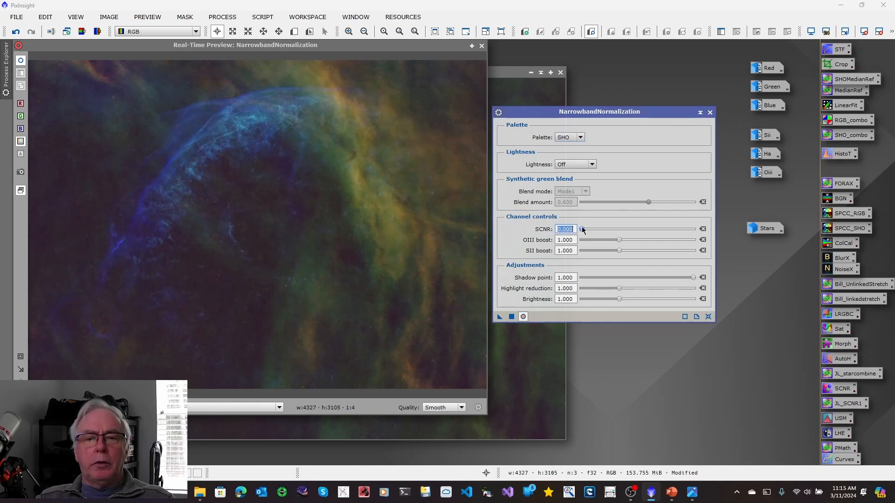
left_click_drag(582, 230, 668, 231)
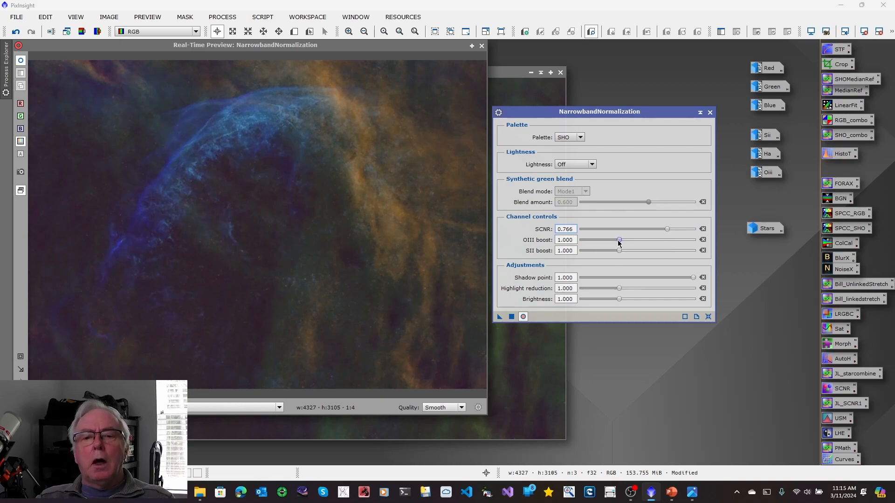
left_click_drag(644, 247, 663, 244)
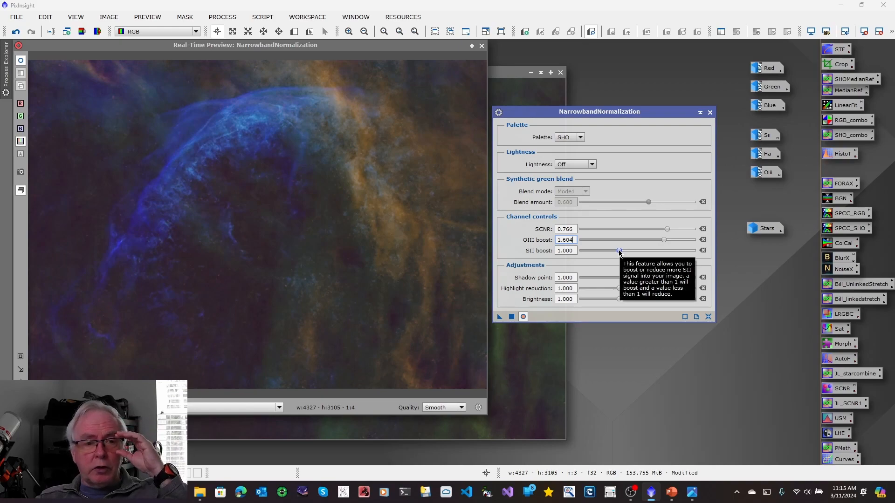
left_click_drag(619, 252, 660, 256)
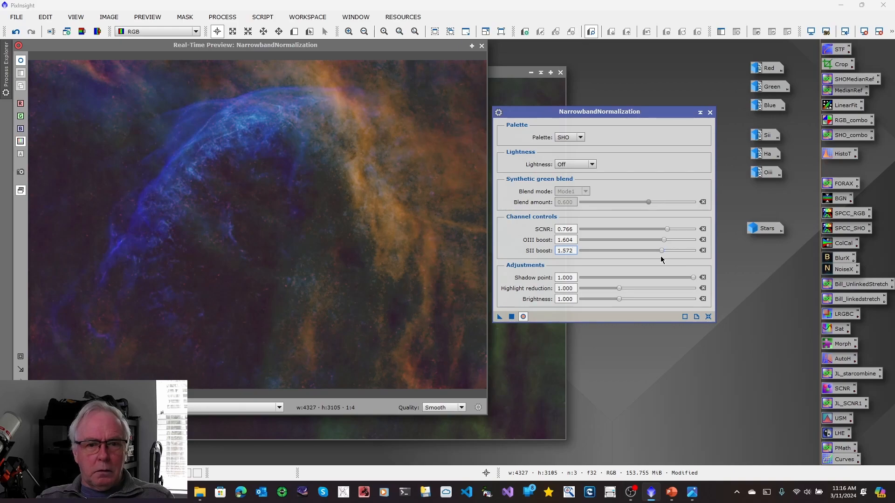
Compare the Lightness modes Preserve and Off in the real-time preview, and choose Preserve
left_click(591, 165)
left_click(582, 183)
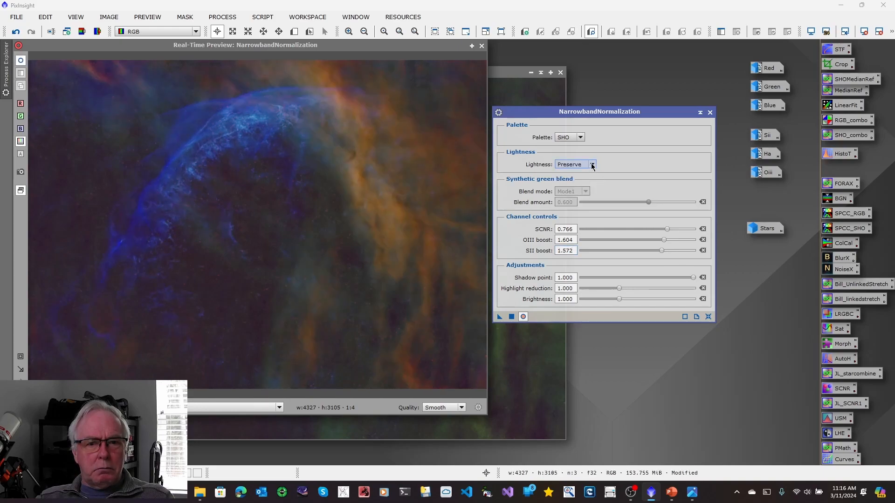
left_click(592, 164)
left_click(572, 174)
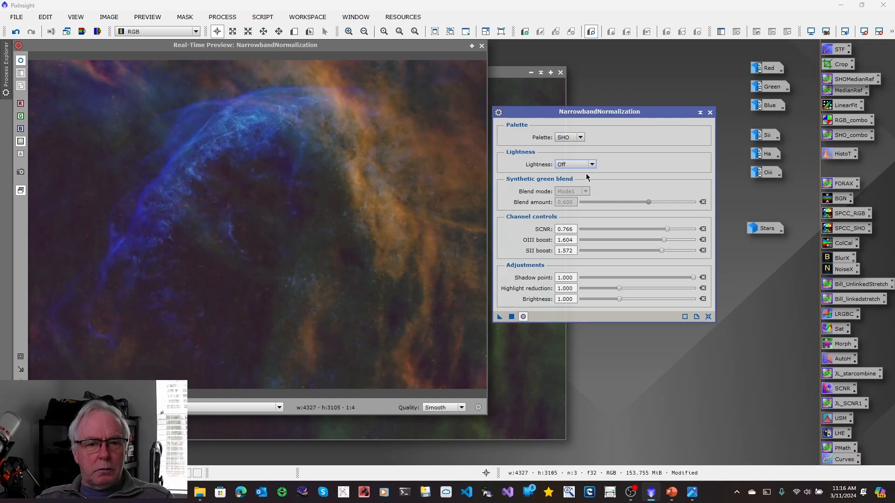
left_click(591, 164)
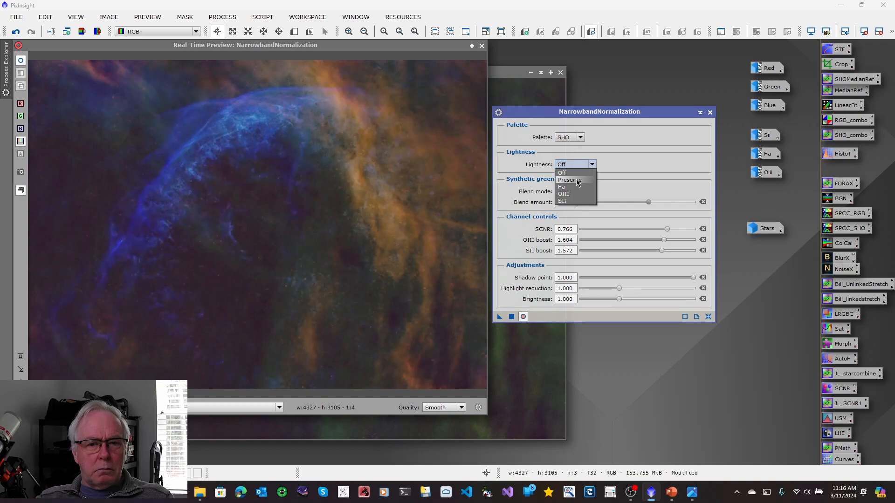
left_click(577, 181)
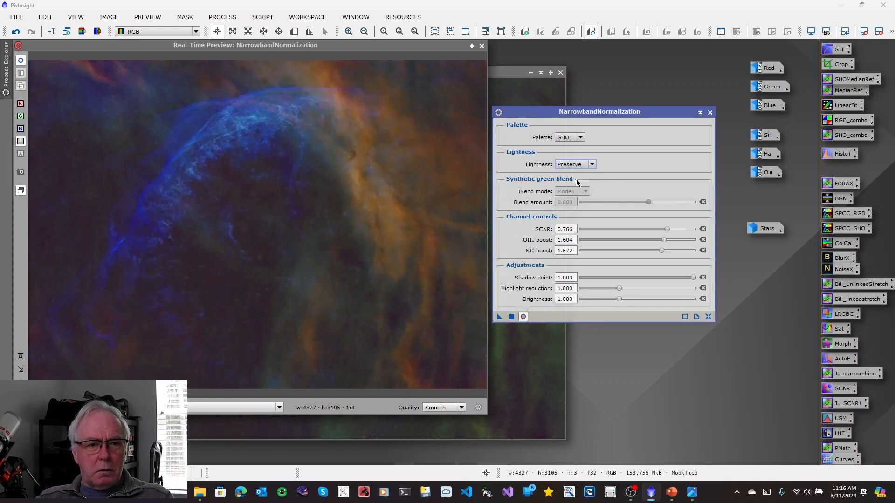
Apply the narrowband normalization to the SHO image, and close the real-time preview and the NarrowbandNormalization process
left_click(511, 316)
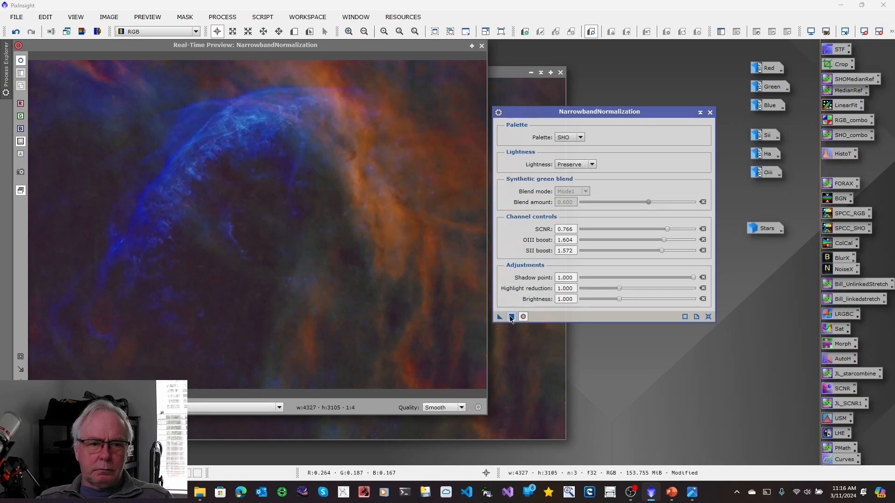
left_click(482, 45)
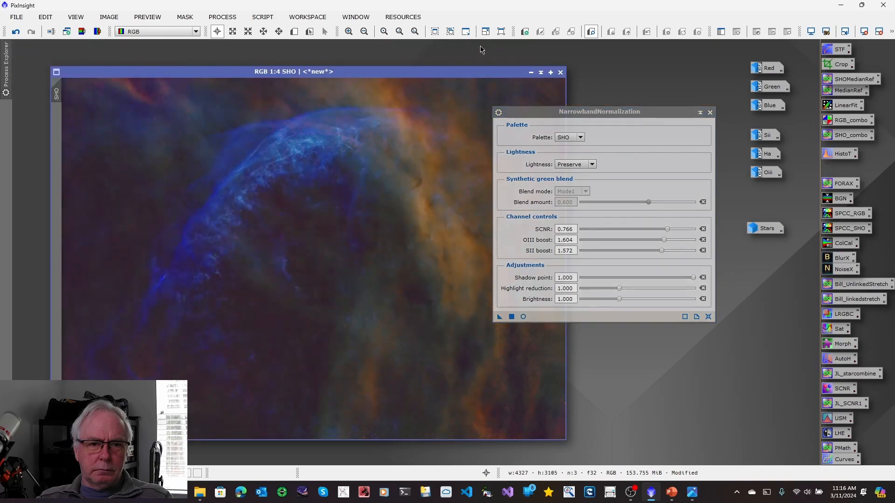
left_click(709, 113)
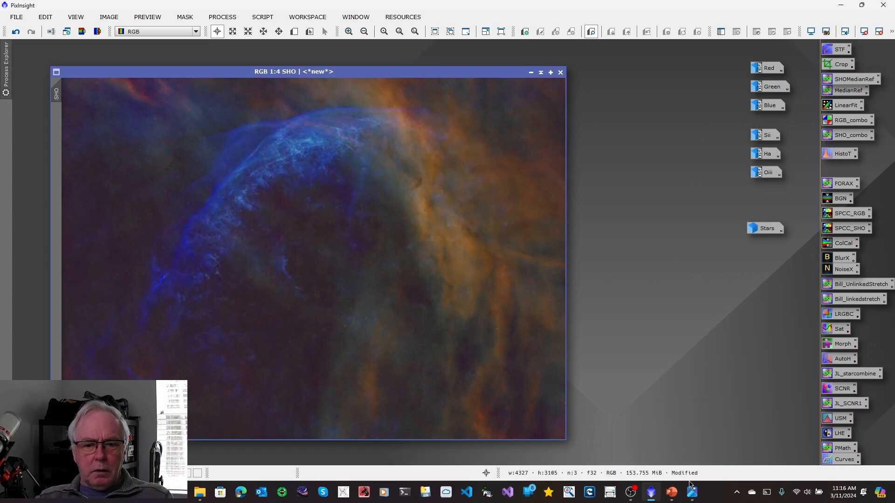
Check the SHO/RGB workflow diagram, then restore the Stars image and move it clear of the SHO nebula's left side
mouse_move(693, 498)
left_click(691, 464)
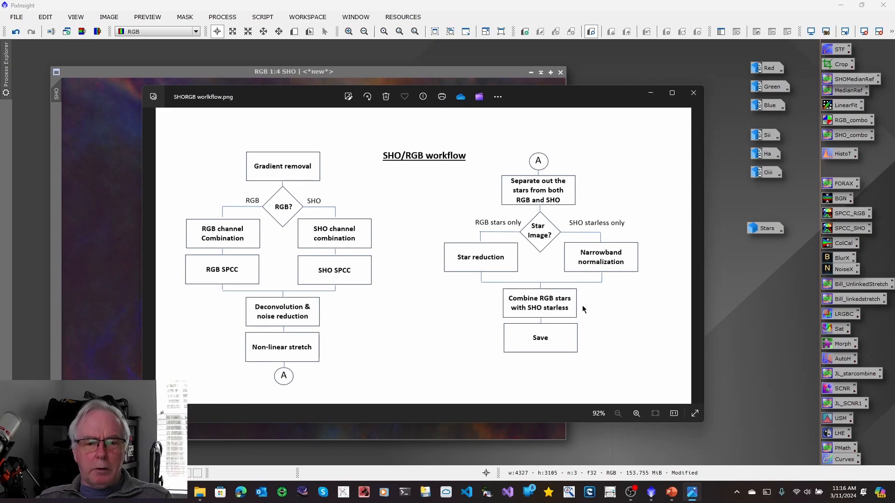
double_click(767, 229)
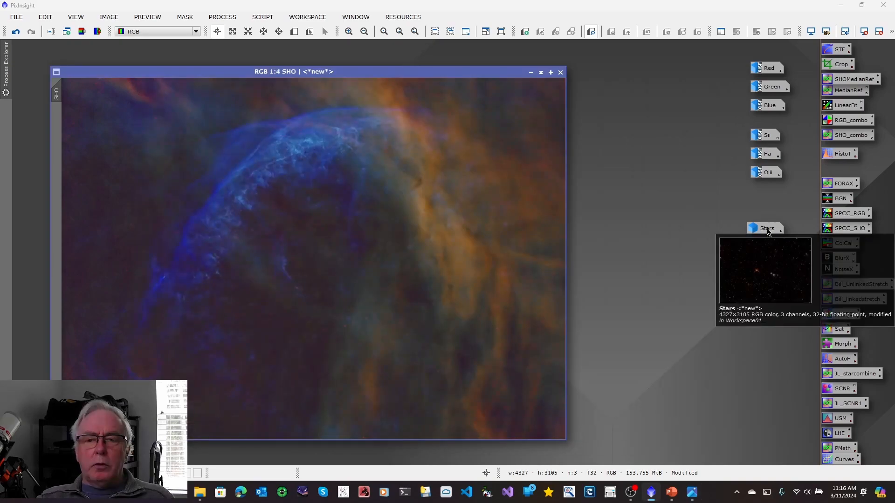
left_click_drag(434, 125, 520, 89)
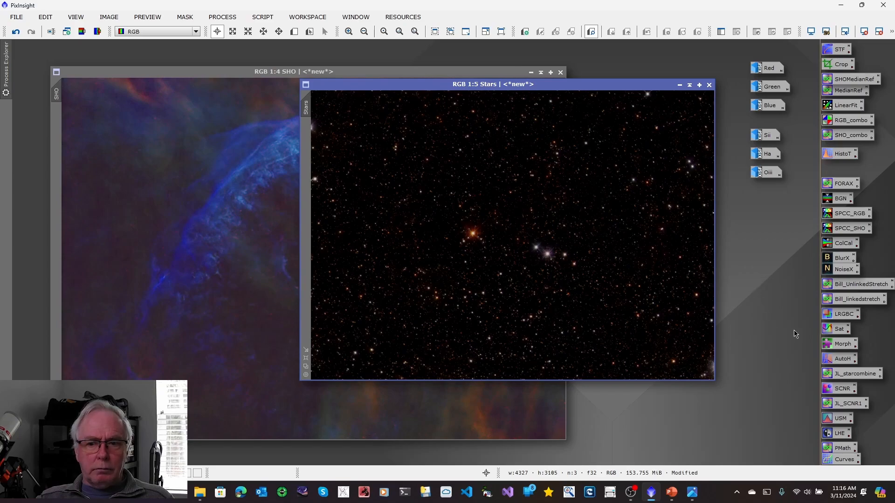
Combine the Stars image with the starless SHO image using the JL_starcombine PixelMath expression, and close PixelMath
double_click(838, 375)
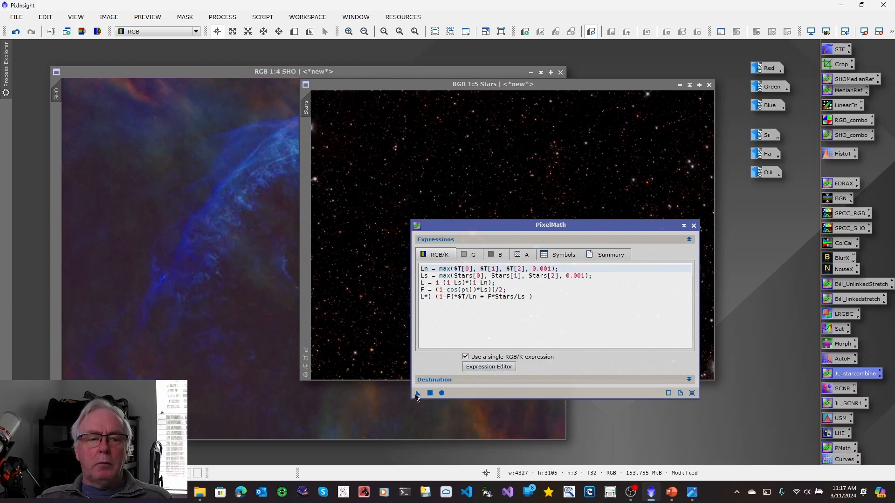
left_click_drag(417, 394, 170, 219)
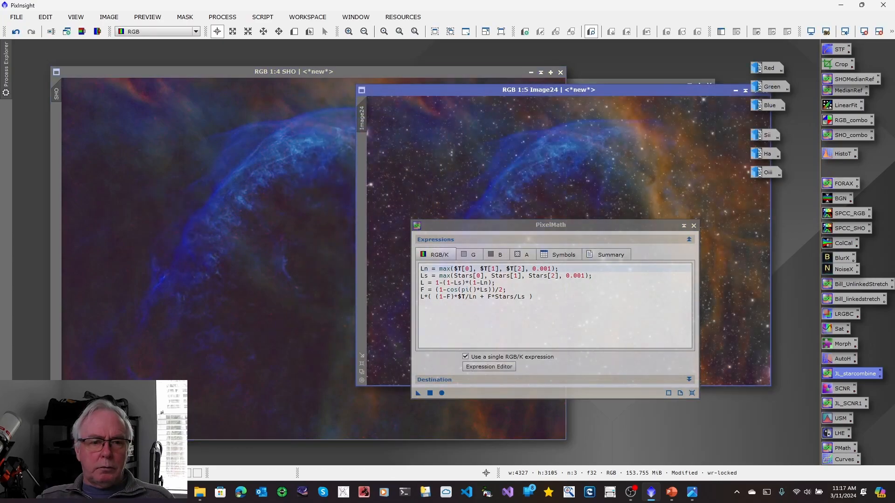
left_click(694, 227)
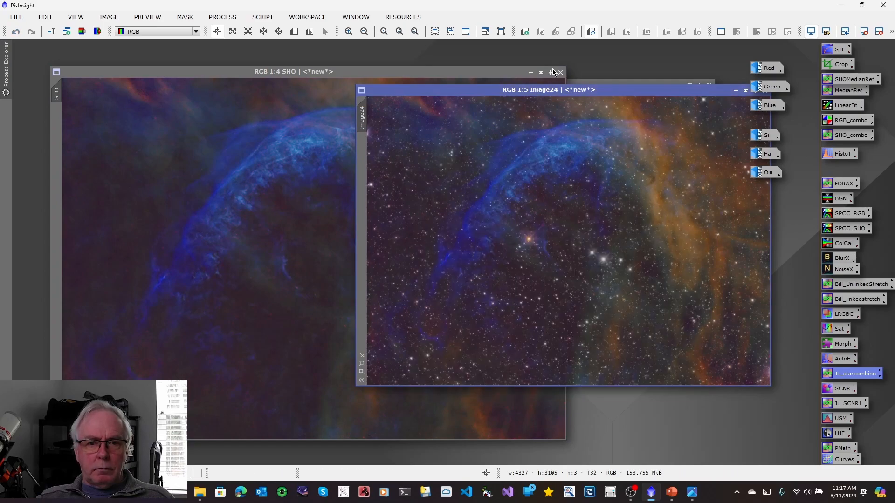
Minimize the SHO and Stars images, then enlarge the combined image to 1:4 and reposition it in the workspace
left_click(531, 73)
left_click_drag(680, 89, 520, 105)
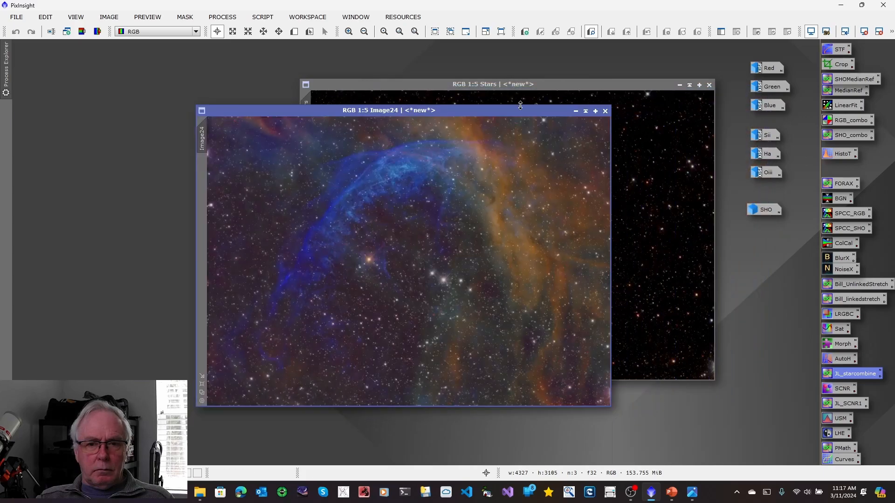
left_click(679, 85)
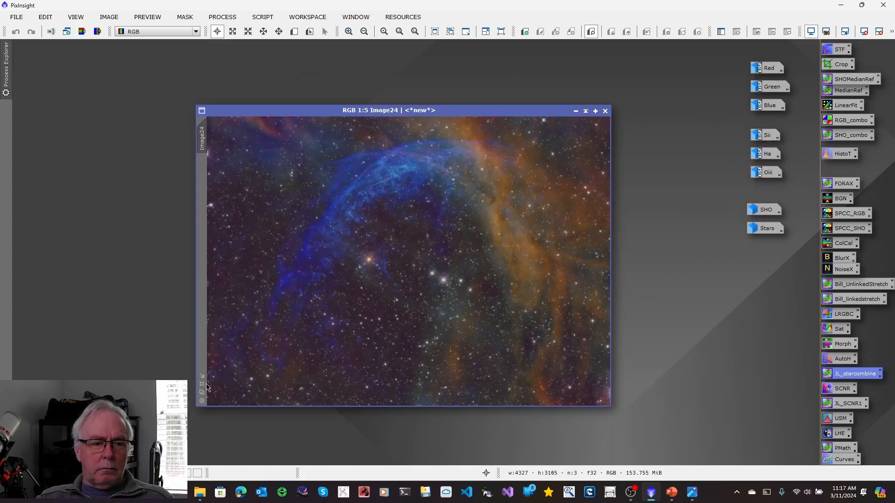
left_click(202, 387)
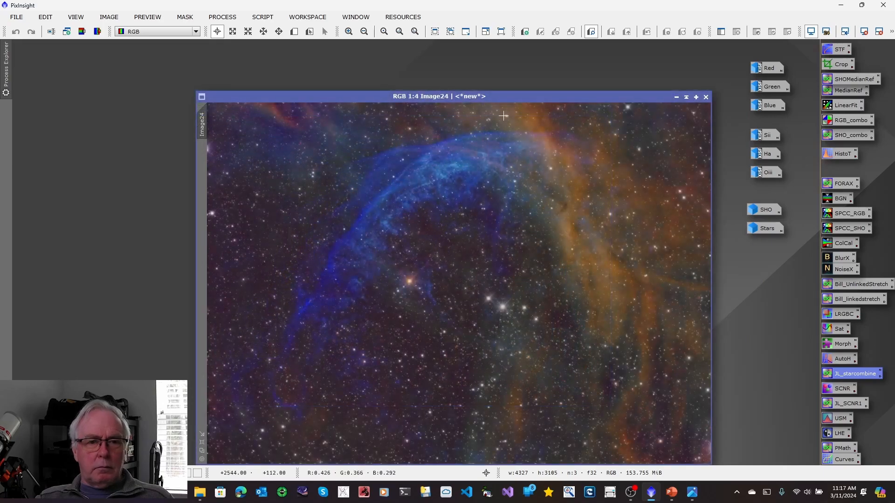
left_click_drag(512, 95, 449, 62)
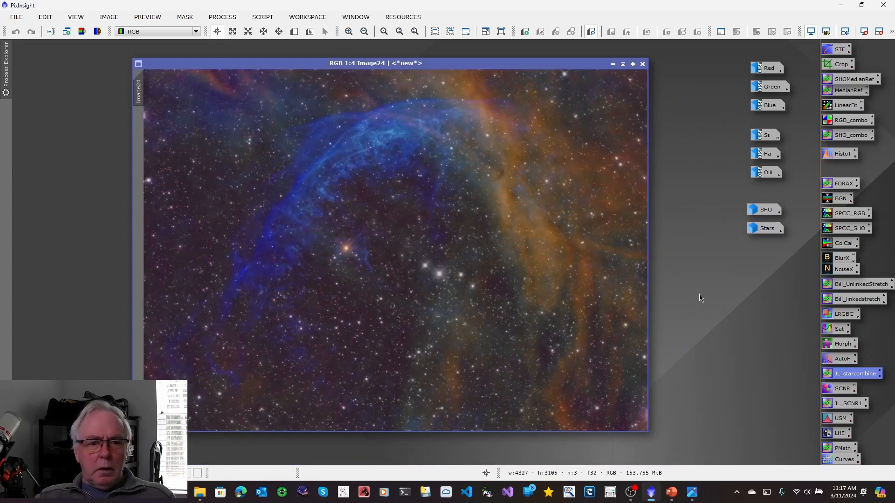